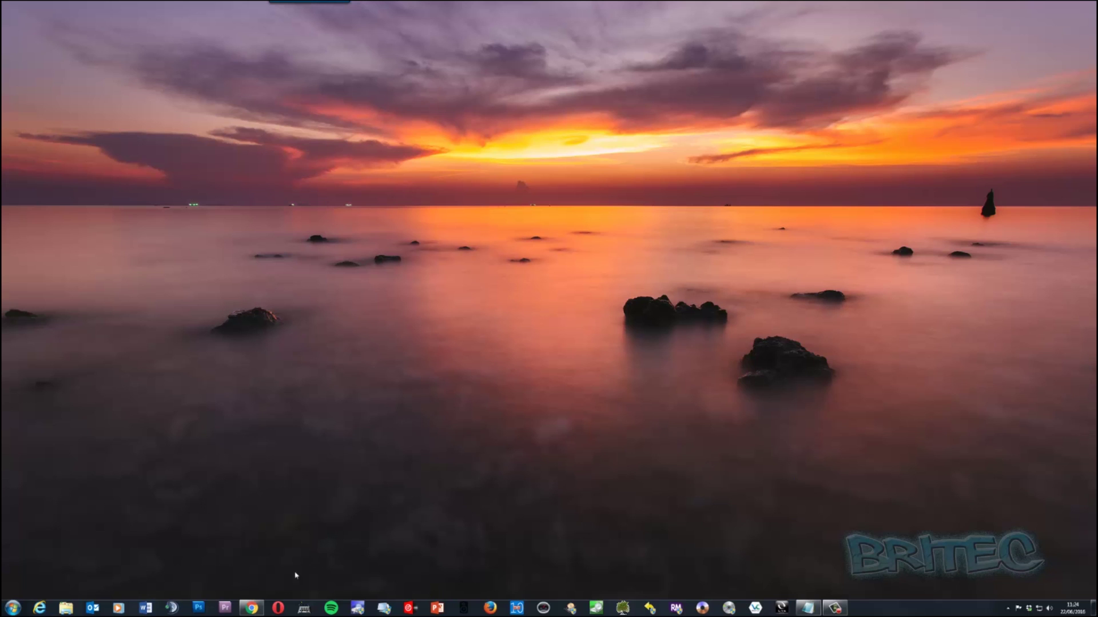
Open the browser on the MSI UK website, launch MSI Live Update 6, and minimize the browser window.
click(252, 608)
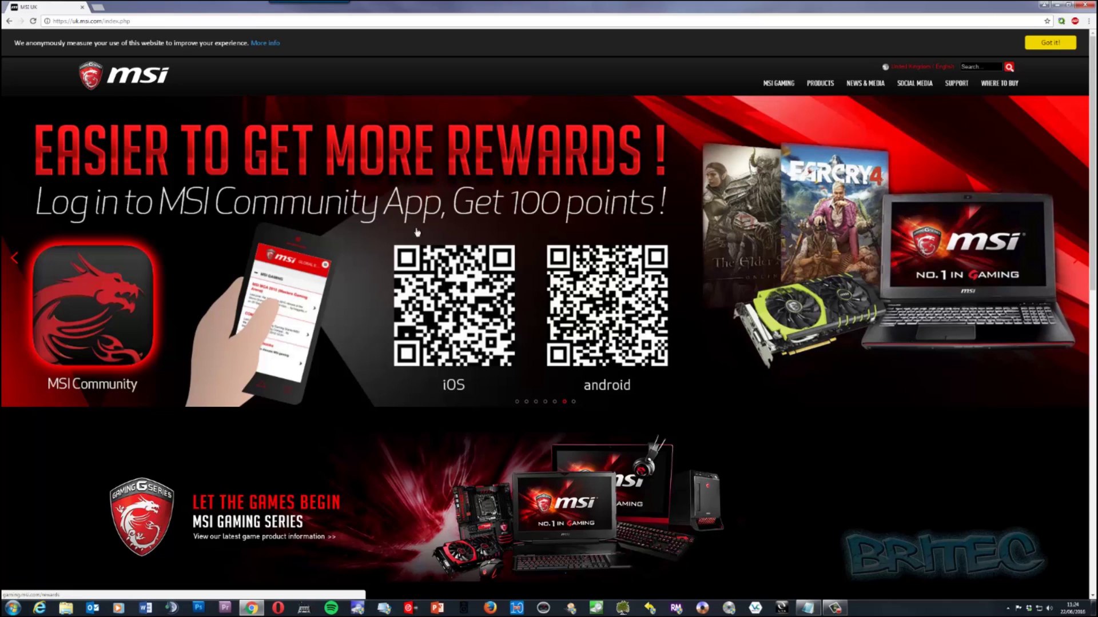
click(781, 610)
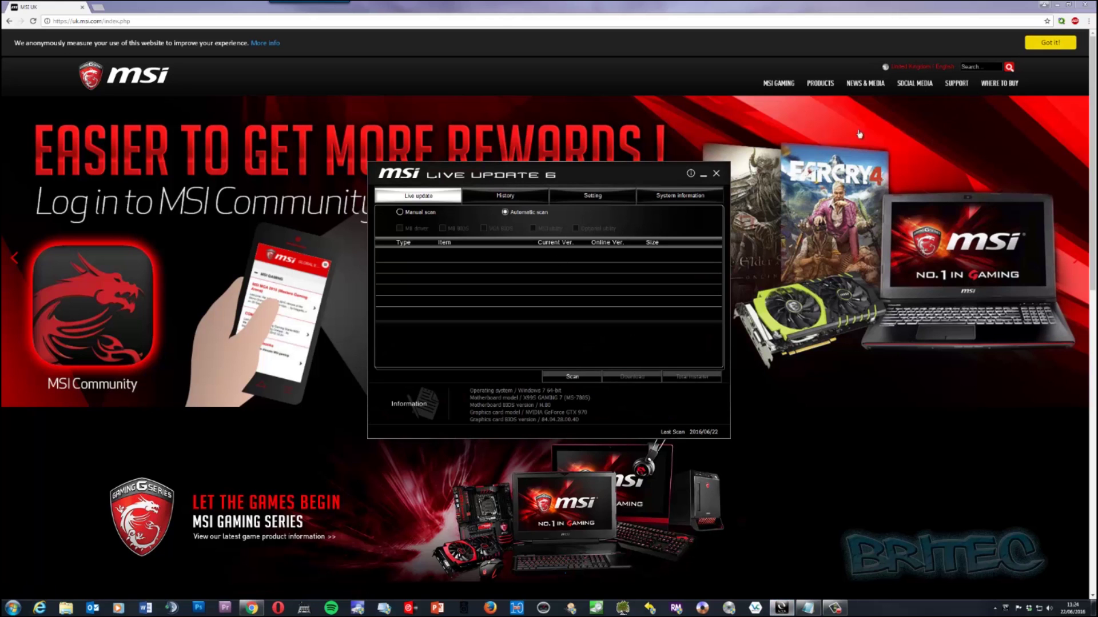
click(1057, 5)
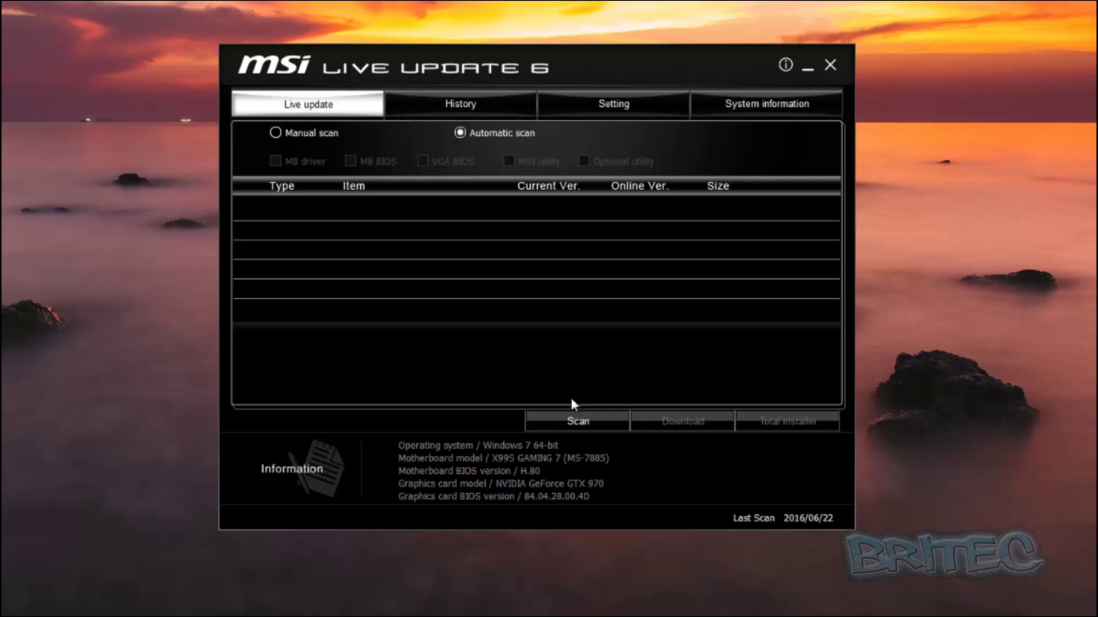
Review the manual and automatic scan options, update history, reminder settings and system information in Live Update.
click(277, 135)
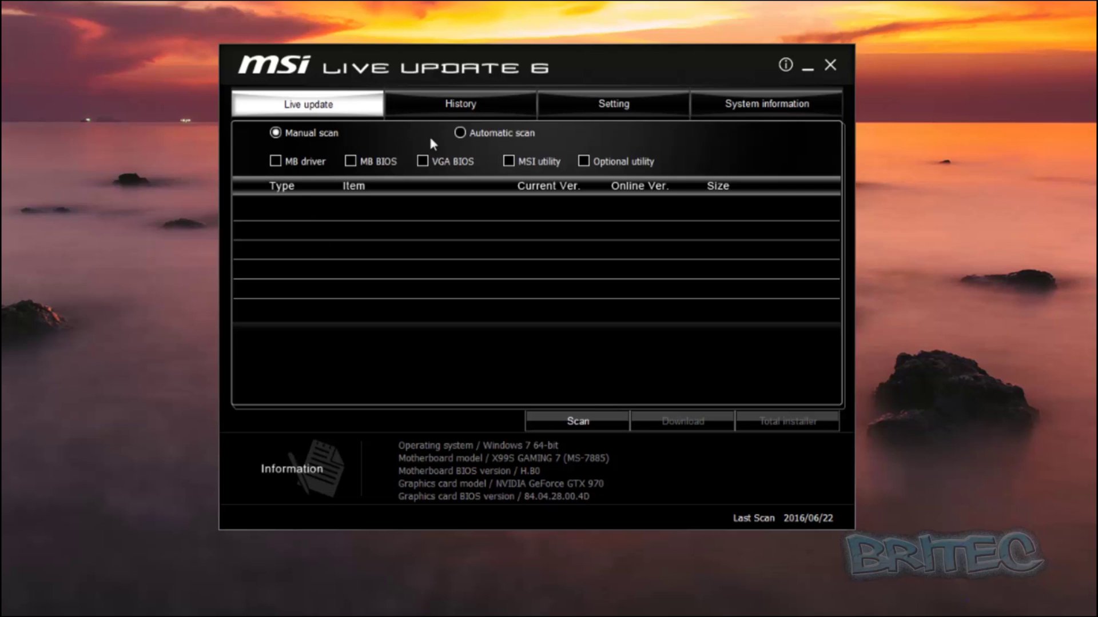
click(460, 134)
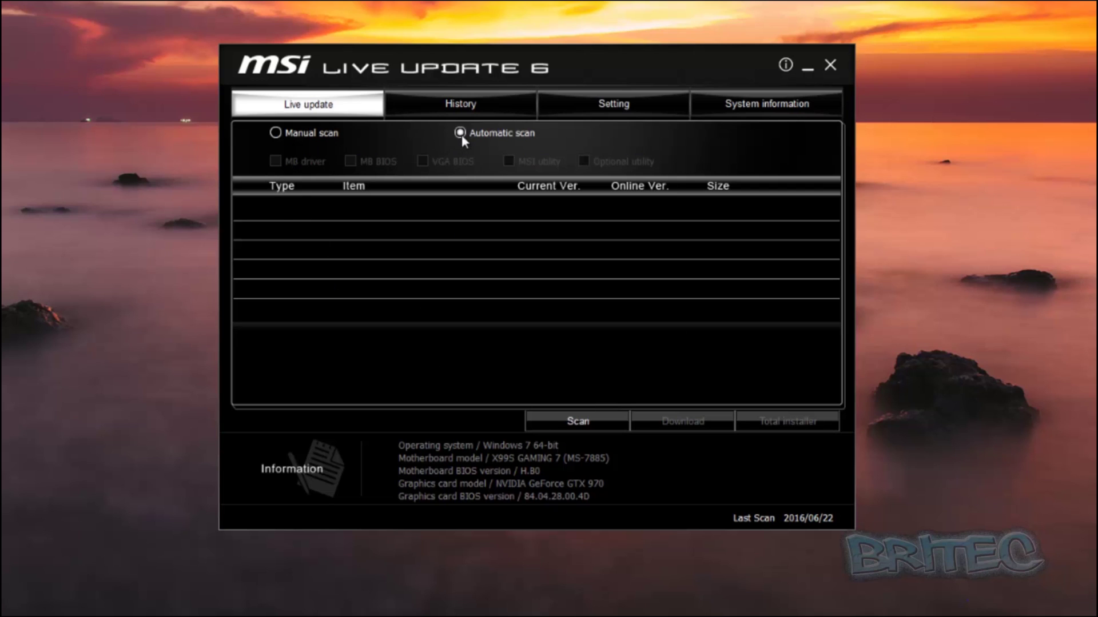
click(281, 137)
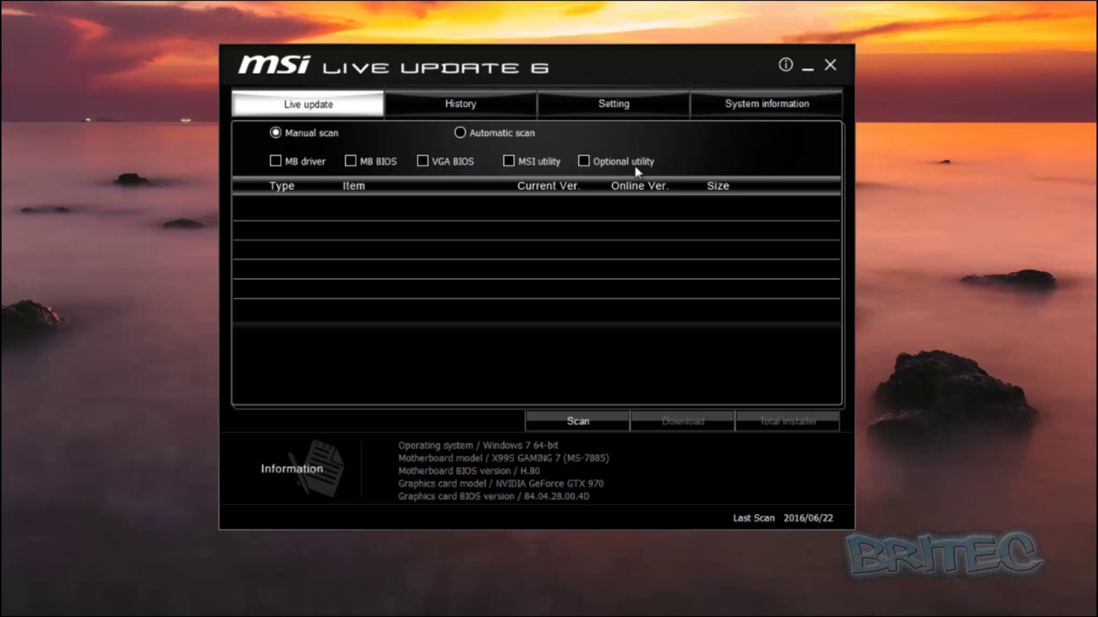
click(449, 113)
click(591, 109)
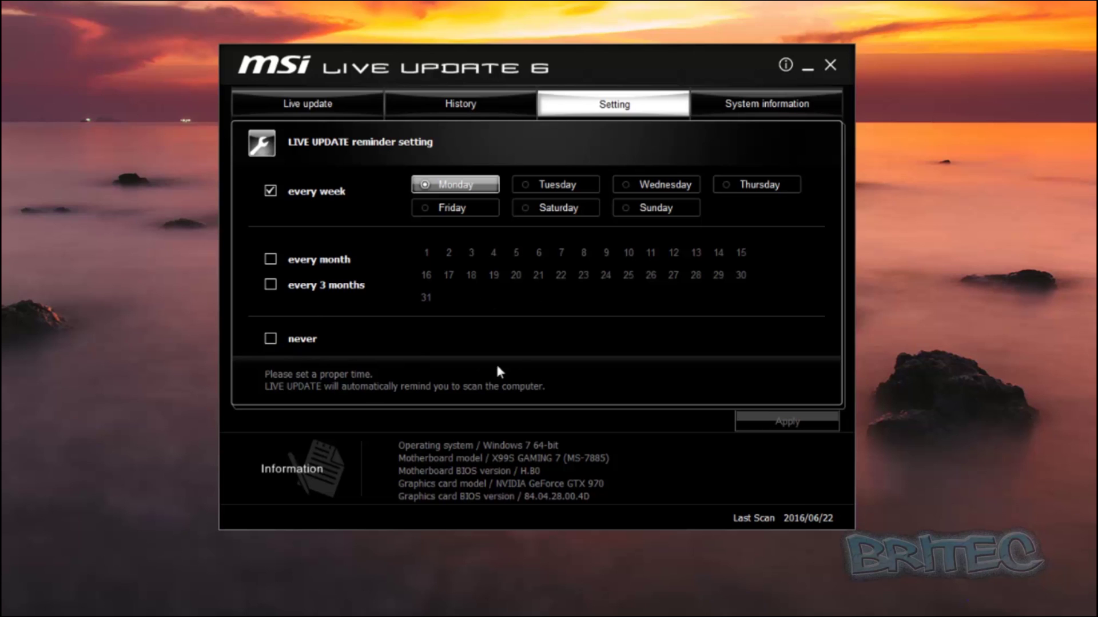
click(737, 109)
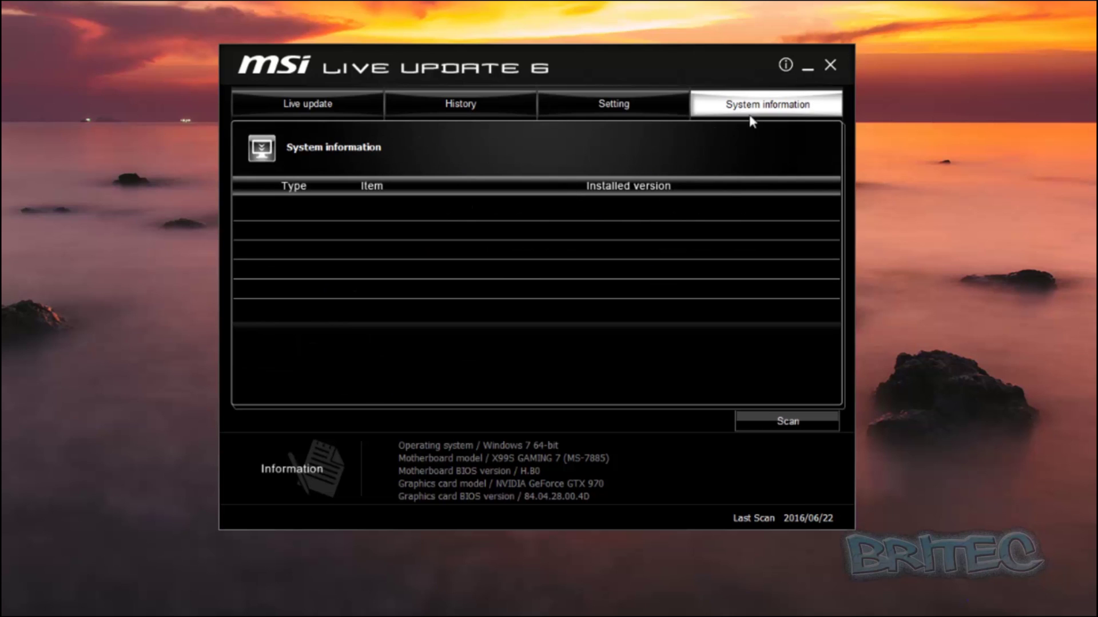
click(327, 112)
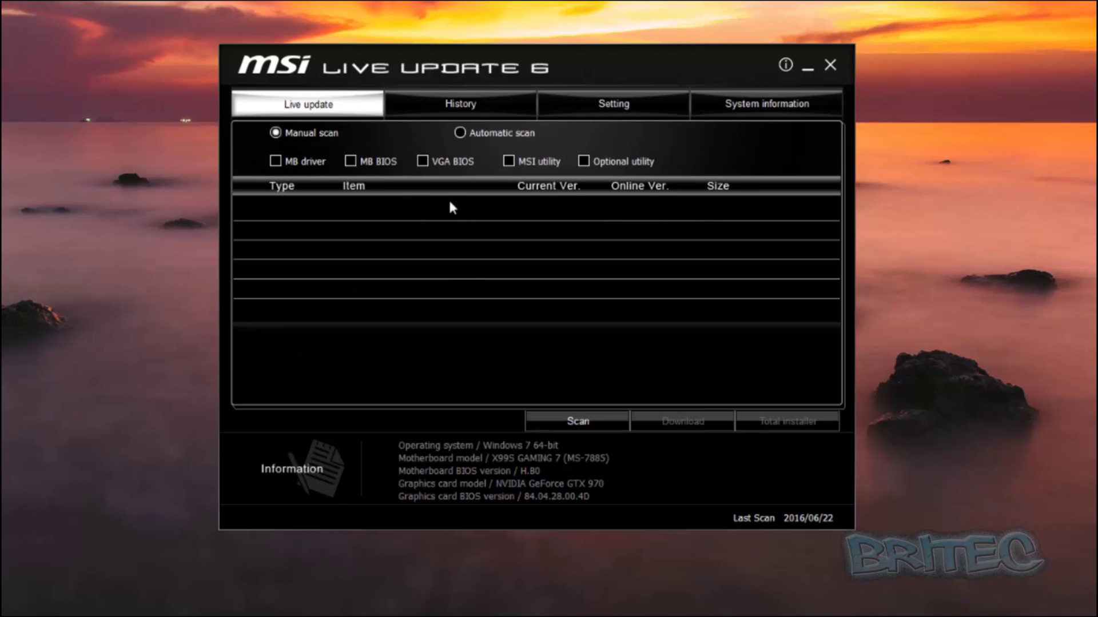
Run an automatic scan for updates and look through the list of available drivers and utilities.
click(459, 134)
click(588, 424)
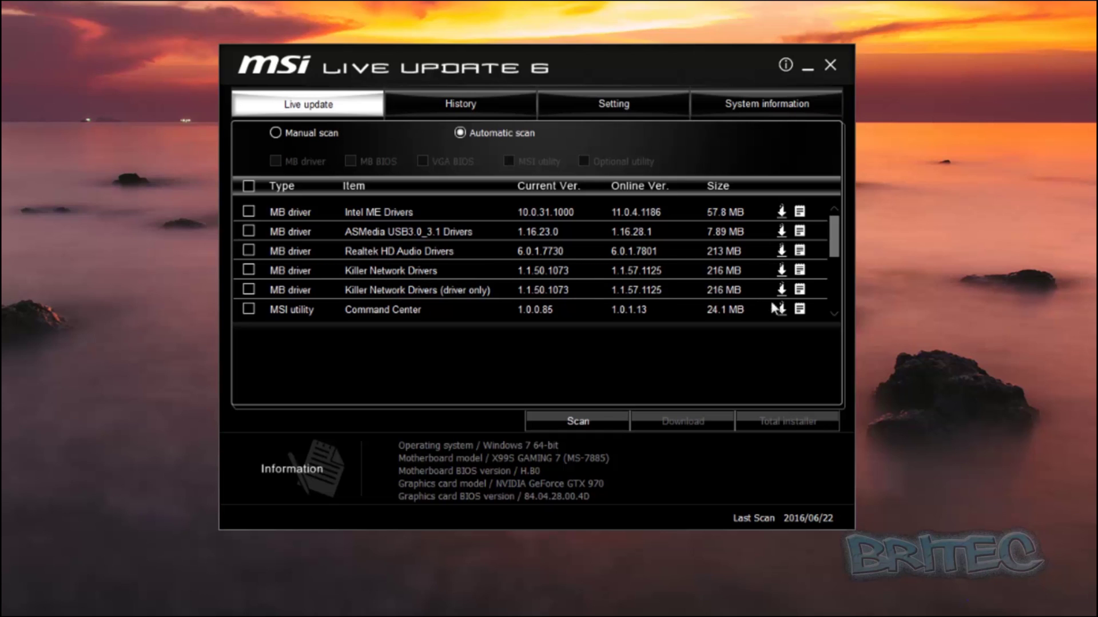
drag(833, 235, 832, 277)
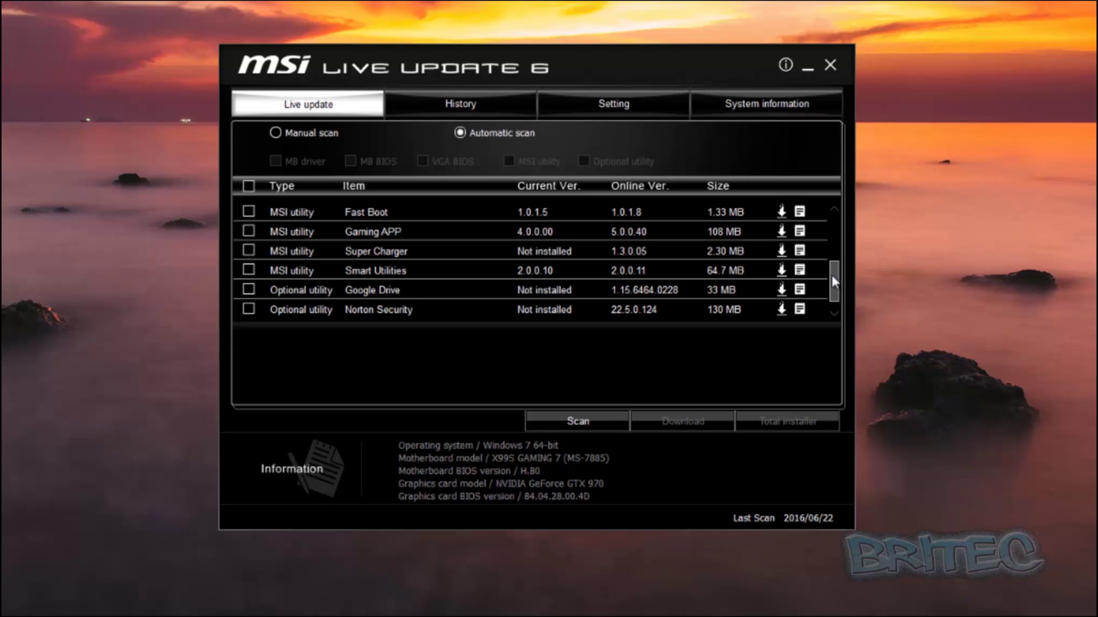
drag(832, 276, 831, 282)
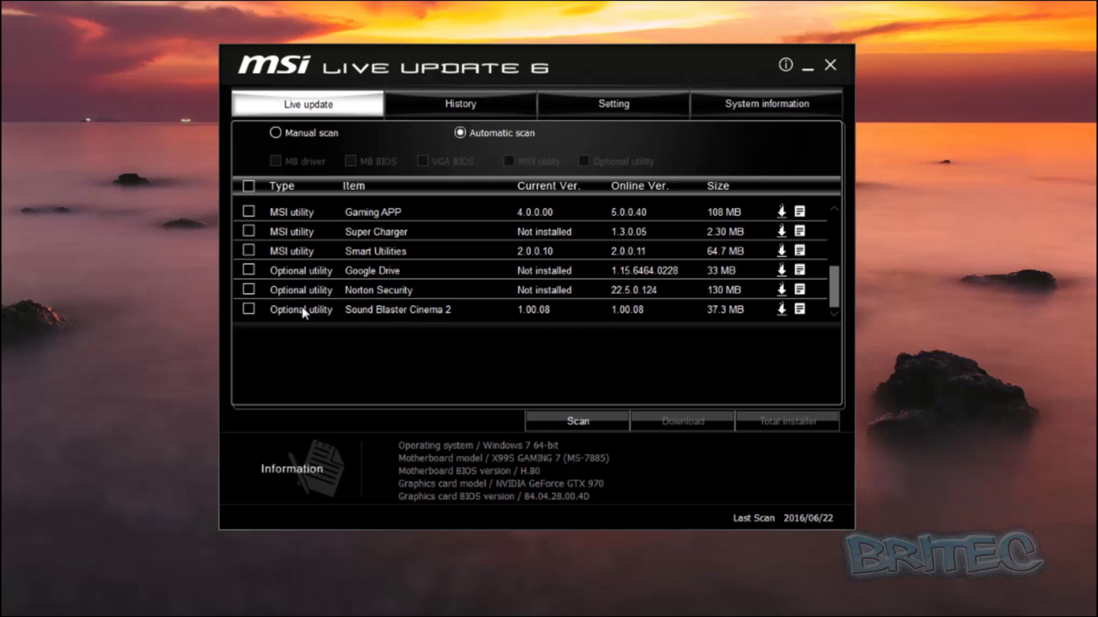
Try selecting all found updates, clear that selection, and mark only the Sound Blaster Cinema 2 optional utility.
click(249, 186)
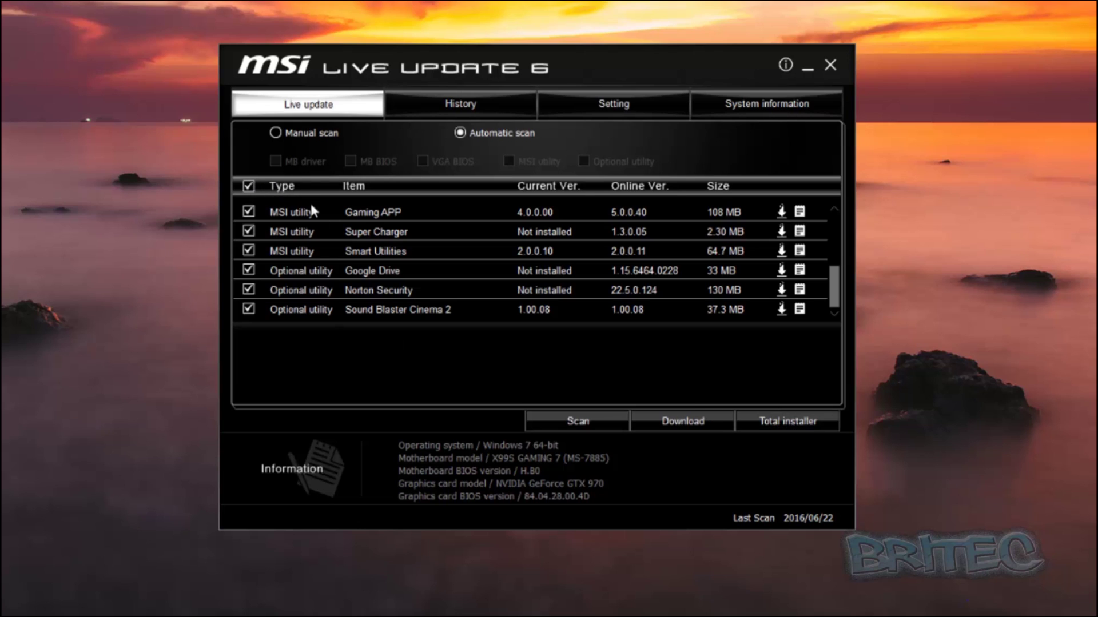
mouse_move(838, 292)
mouse_down()
mouse_move(836, 211)
mouse_move(840, 299)
mouse_up()
click(249, 186)
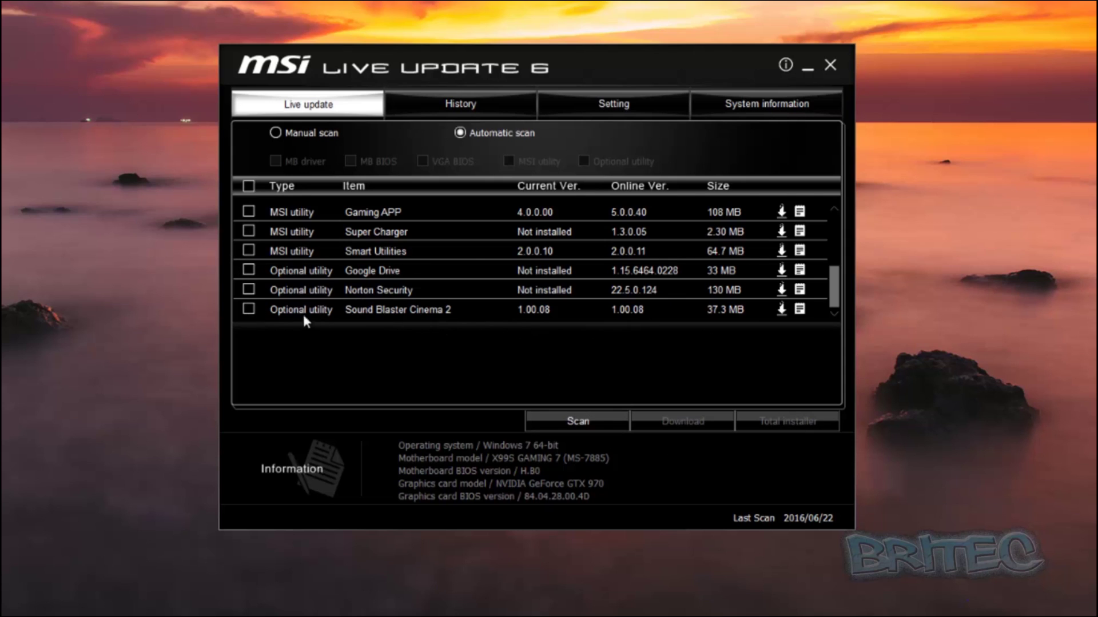
click(249, 309)
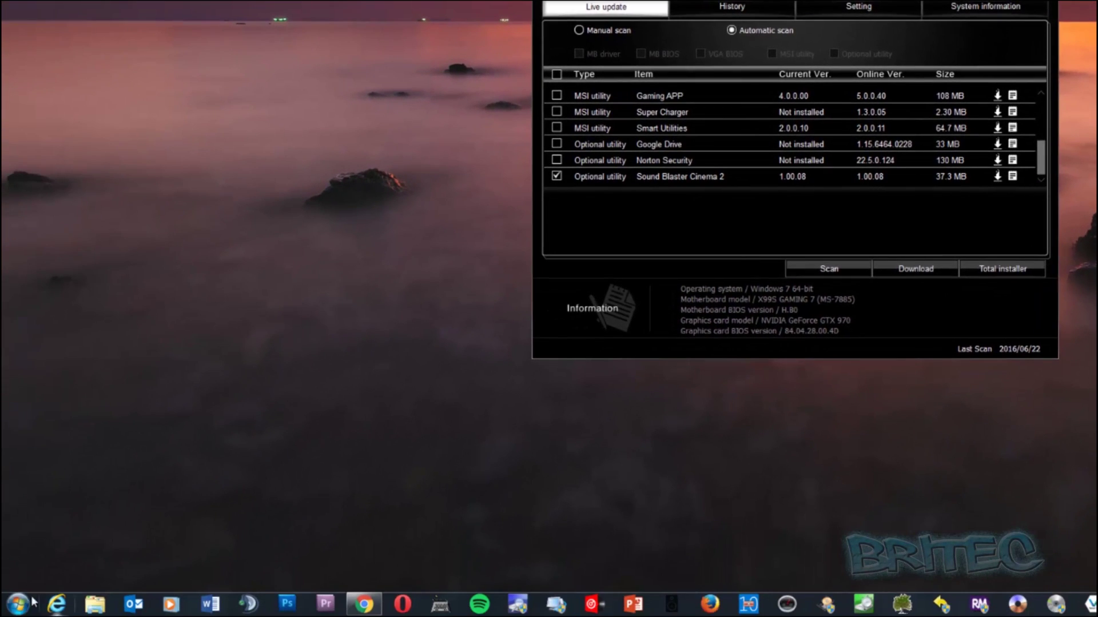
Inspect the downloaded driver files in C:\MSI\LiveUpdate\DL_FILE and close the folder window.
click(17, 603)
click(211, 411)
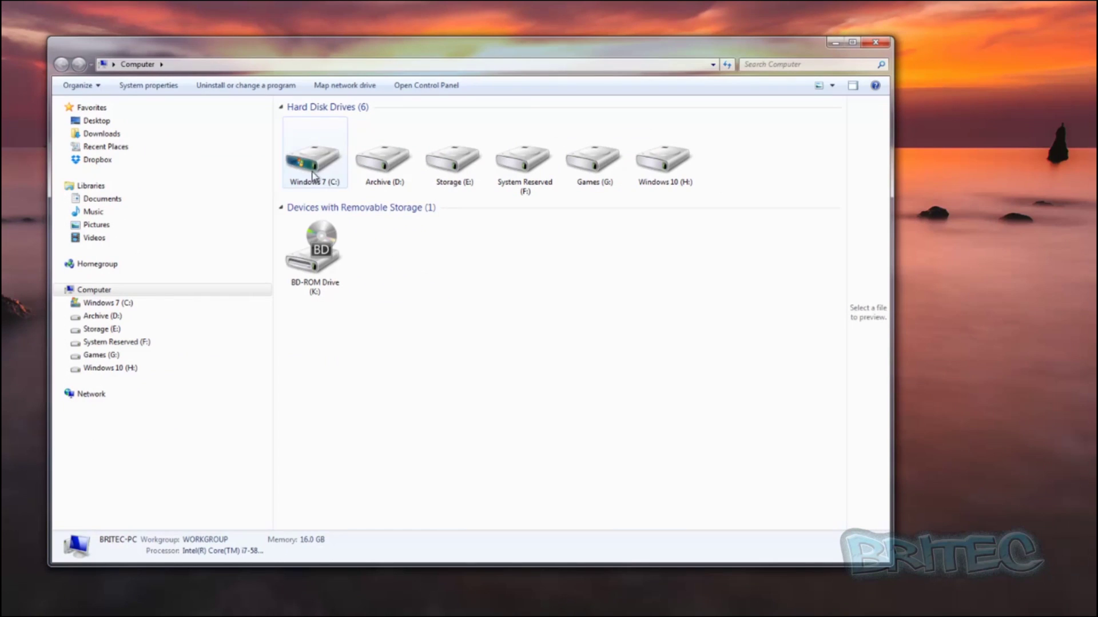
double_click(301, 171)
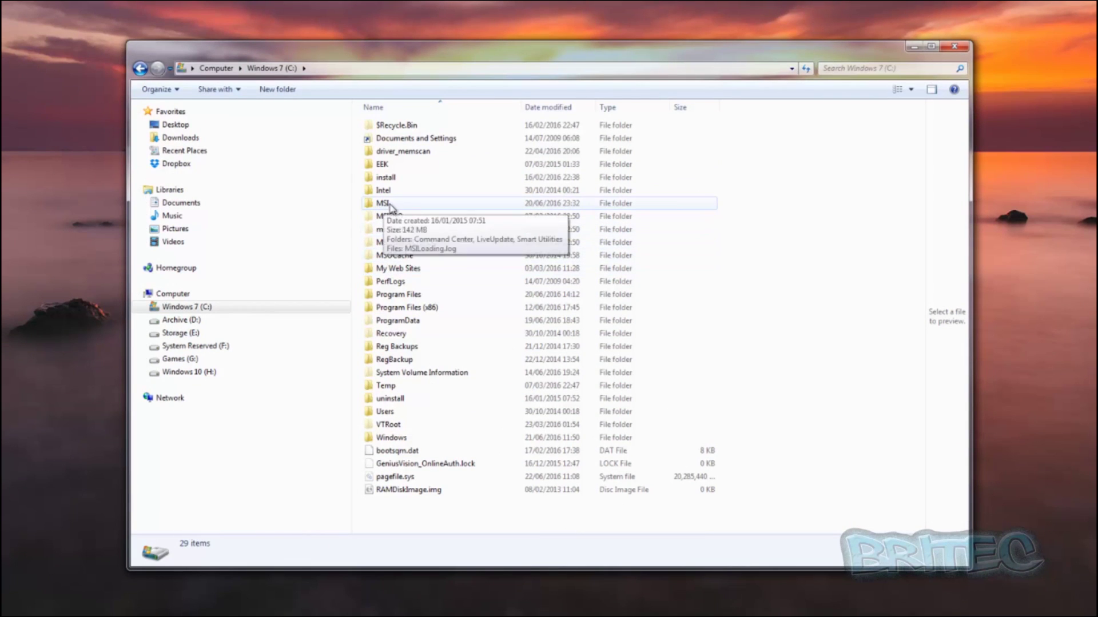
double_click(391, 204)
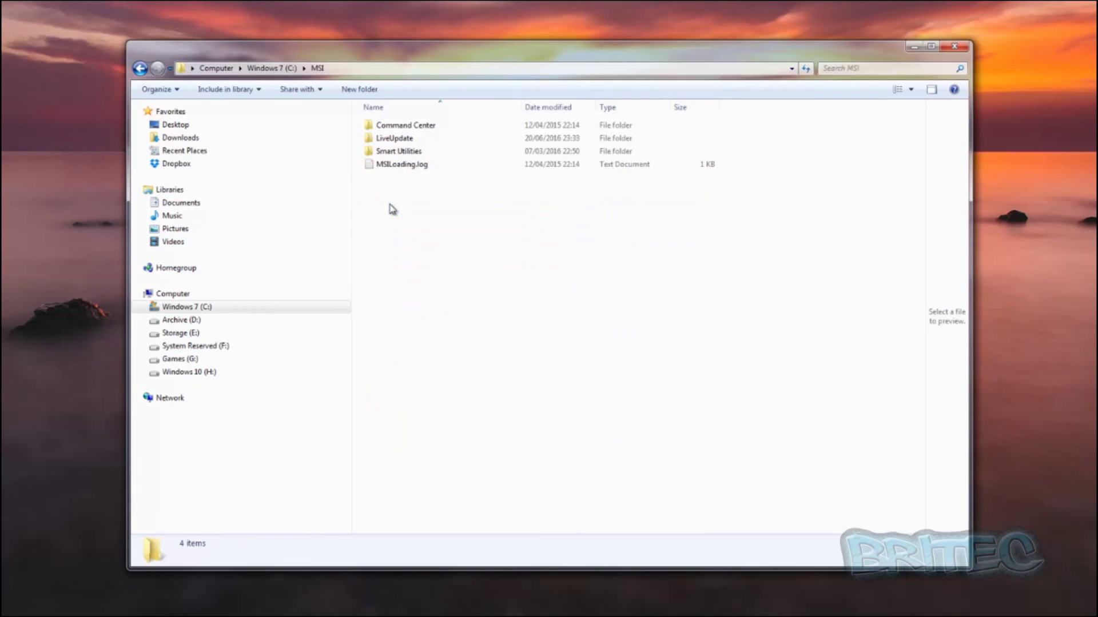
double_click(410, 142)
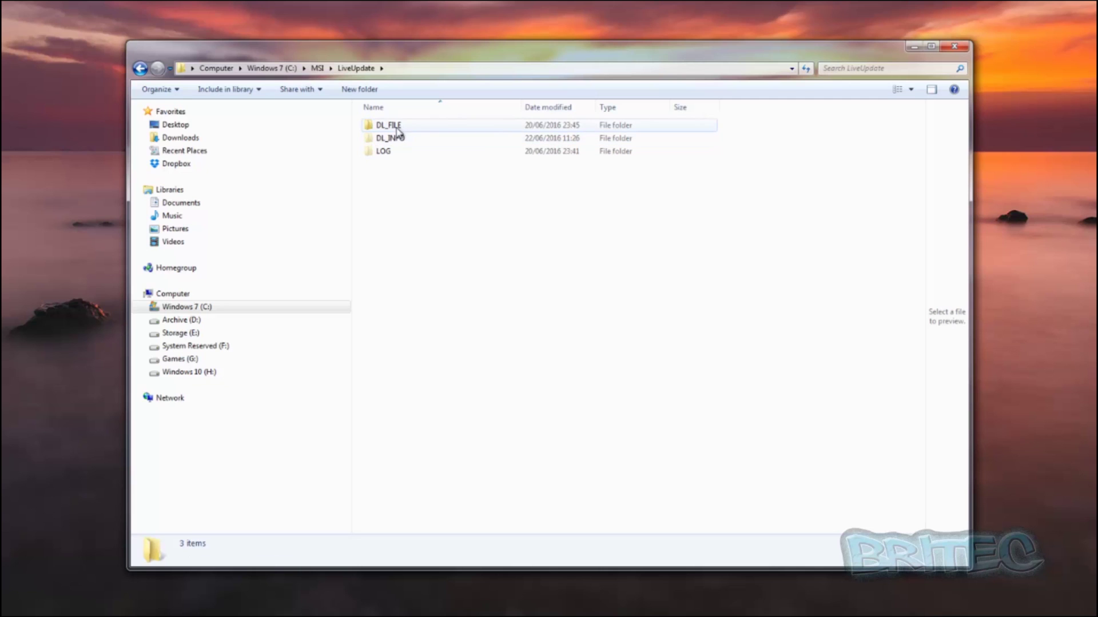
click(411, 129)
double_click(410, 130)
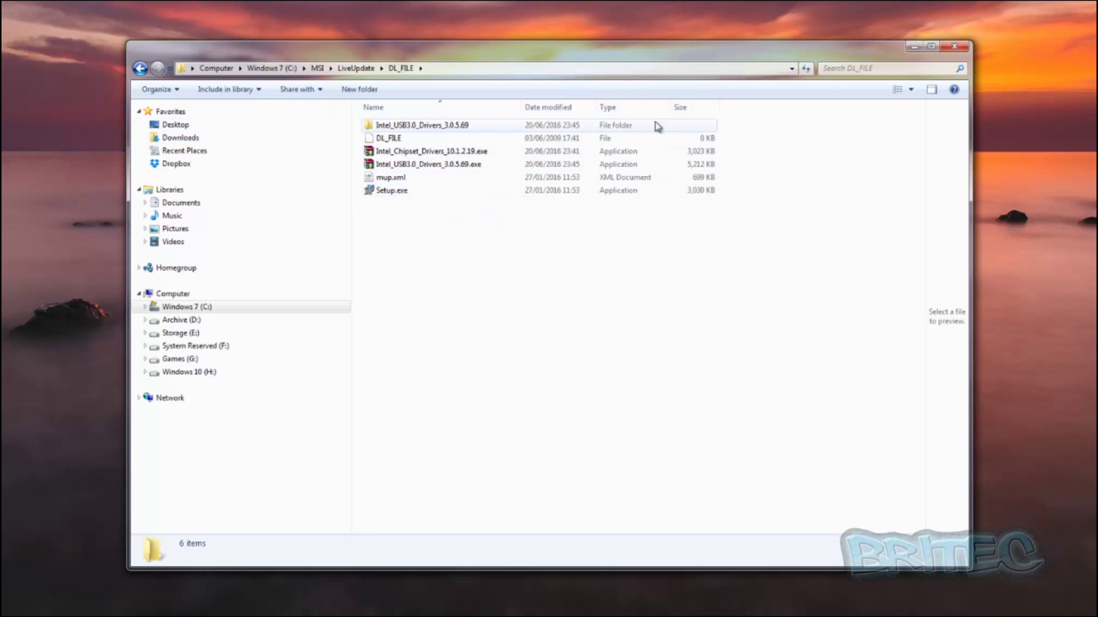
click(964, 48)
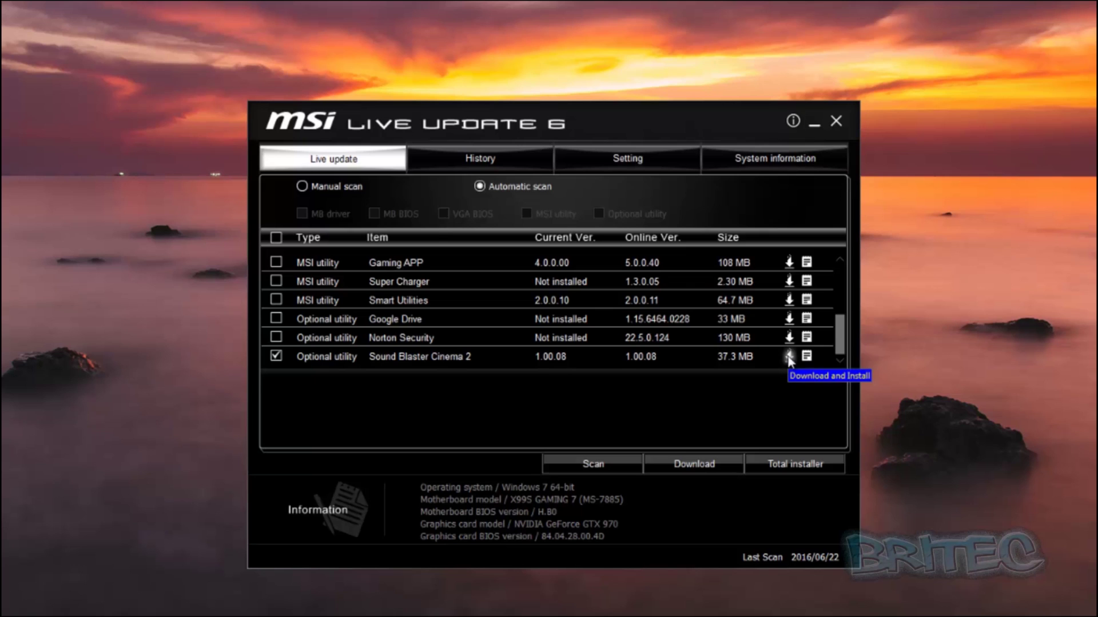
Download Sound Blaster Cinema 2 to C:\MSI\LiveUpdate\DL_FILE\ for installation and accept its software license agreement.
click(789, 356)
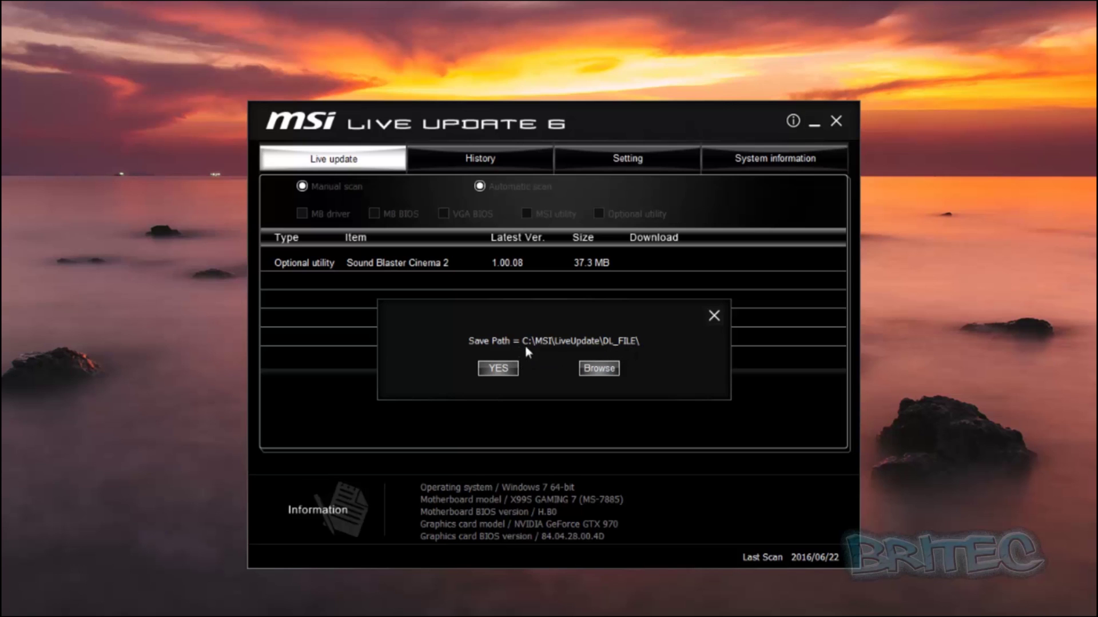
click(499, 369)
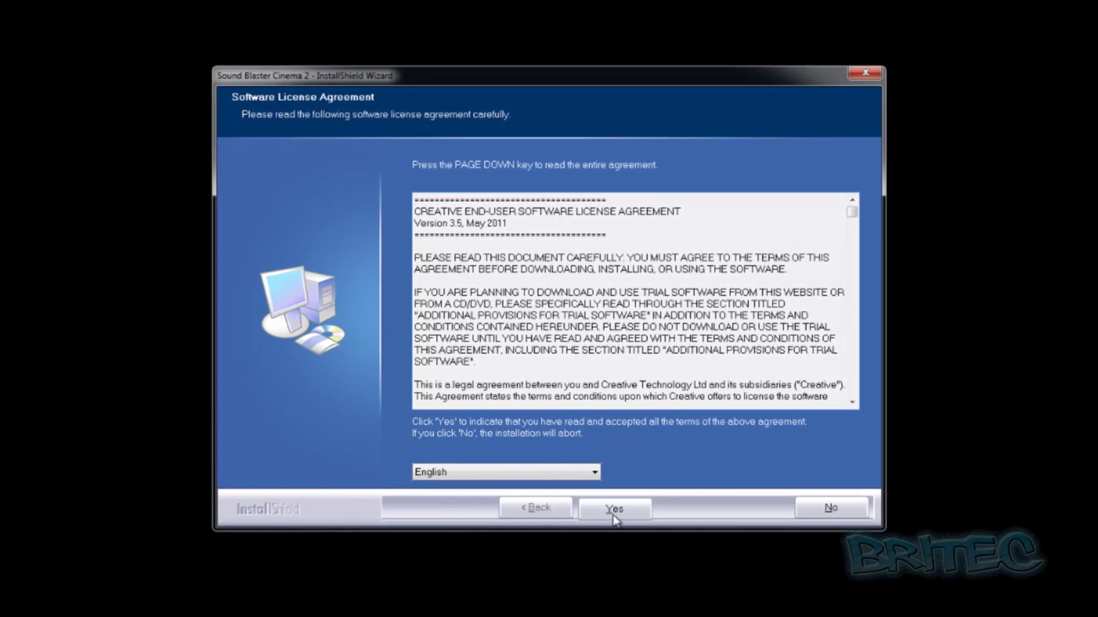
drag(852, 212, 851, 412)
click(627, 508)
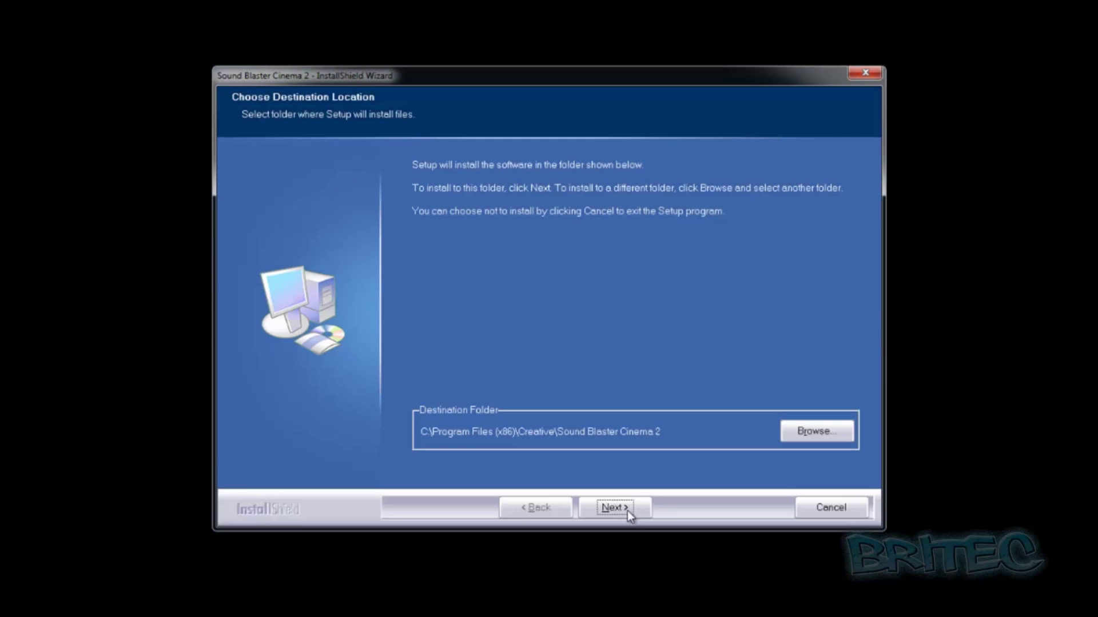
Start a full installation of Sound Blaster Cinema 2 in C:\Program Files (x86)\Creative\Sound Blaster Cinema 2.
click(623, 511)
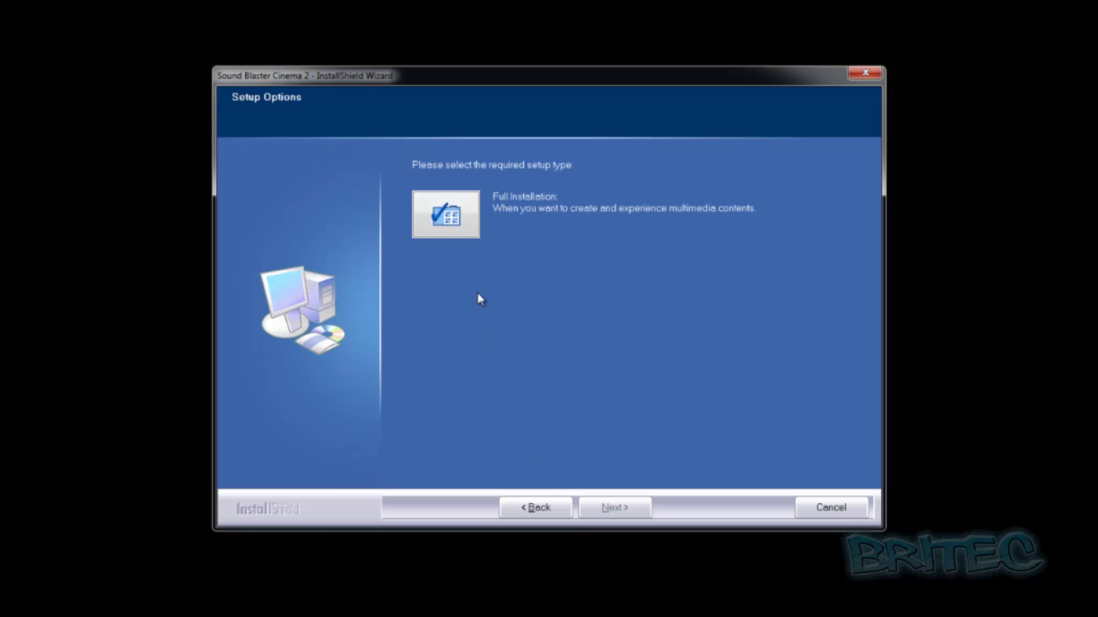
click(455, 228)
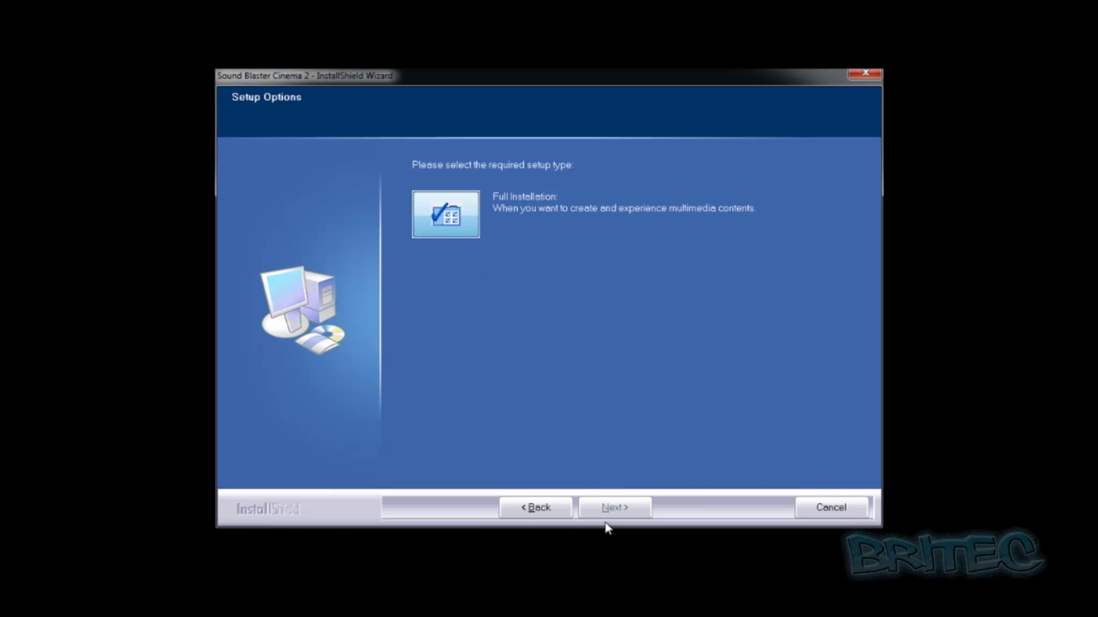
click(457, 216)
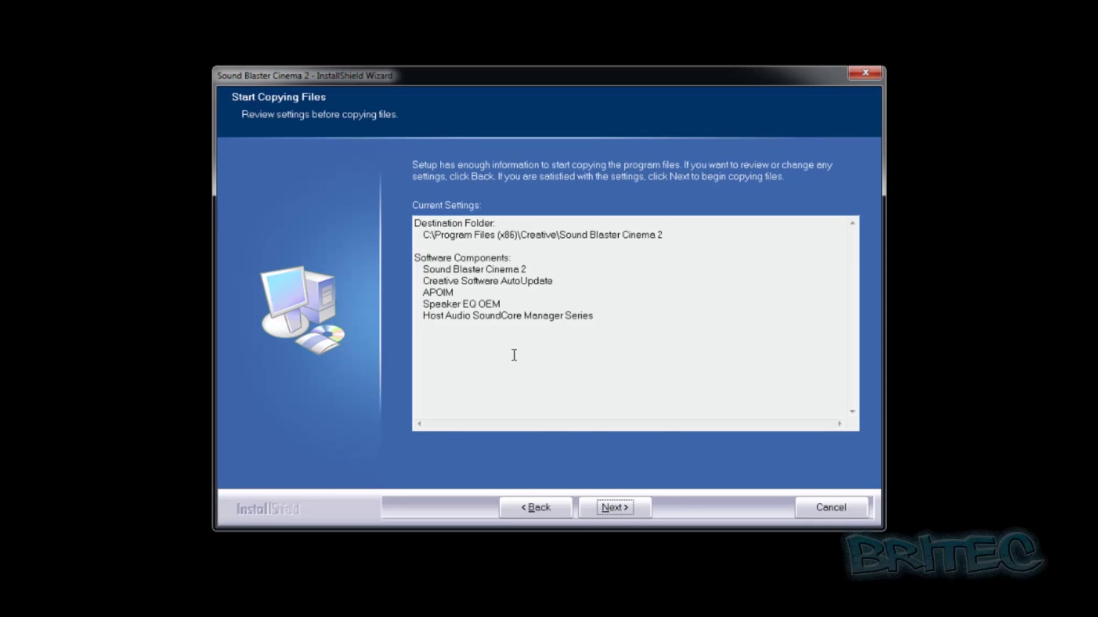
click(622, 507)
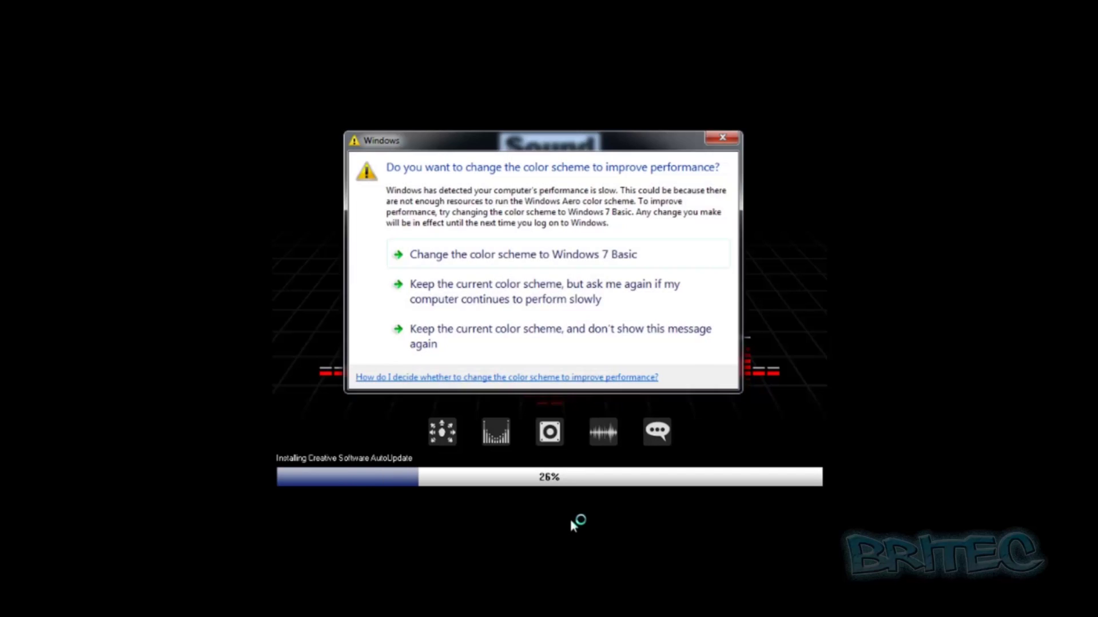
Keep the current color scheme without being asked again, and finish the Sound Blaster Cinema 2 setup without restarting the computer.
click(534, 340)
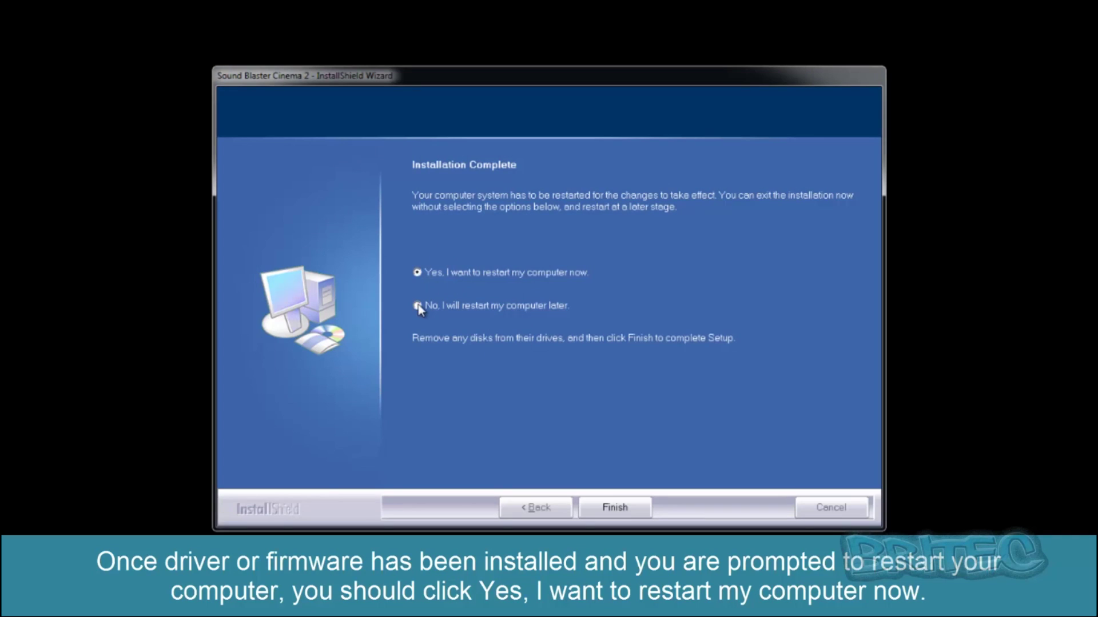
click(611, 510)
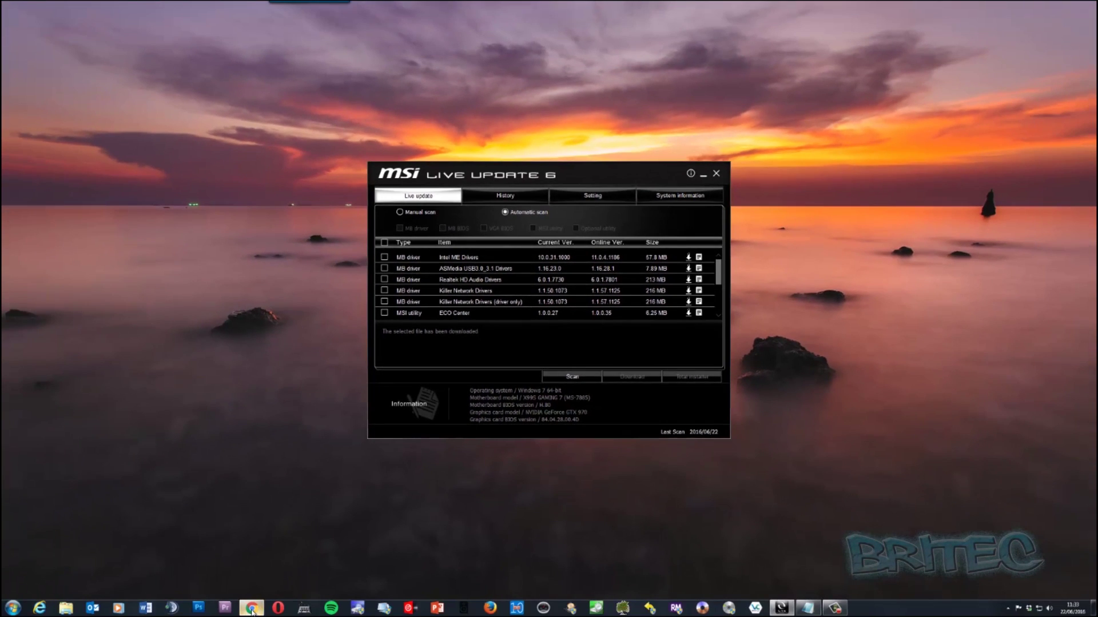
Switch to Chrome and open the Download & Manual product finder on the MSI UK support page.
click(252, 610)
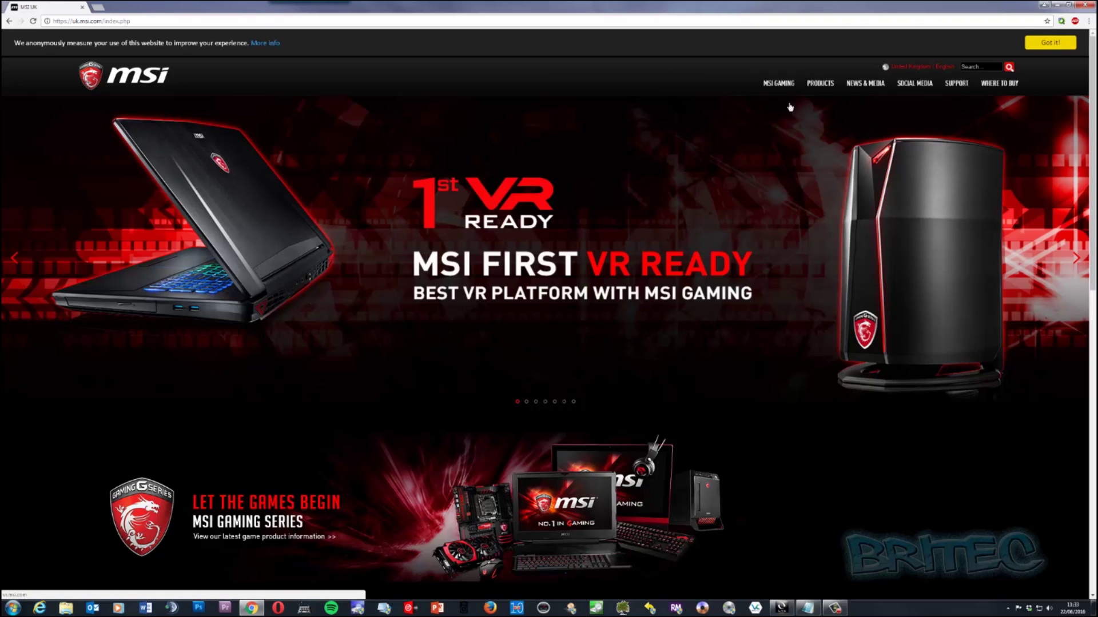
click(958, 88)
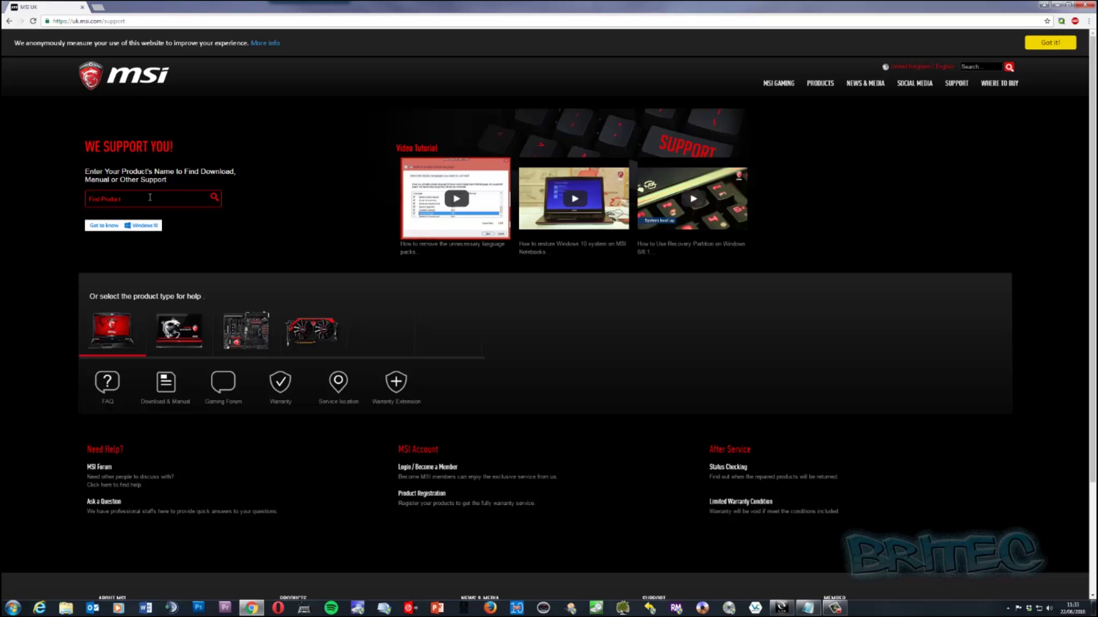
click(157, 404)
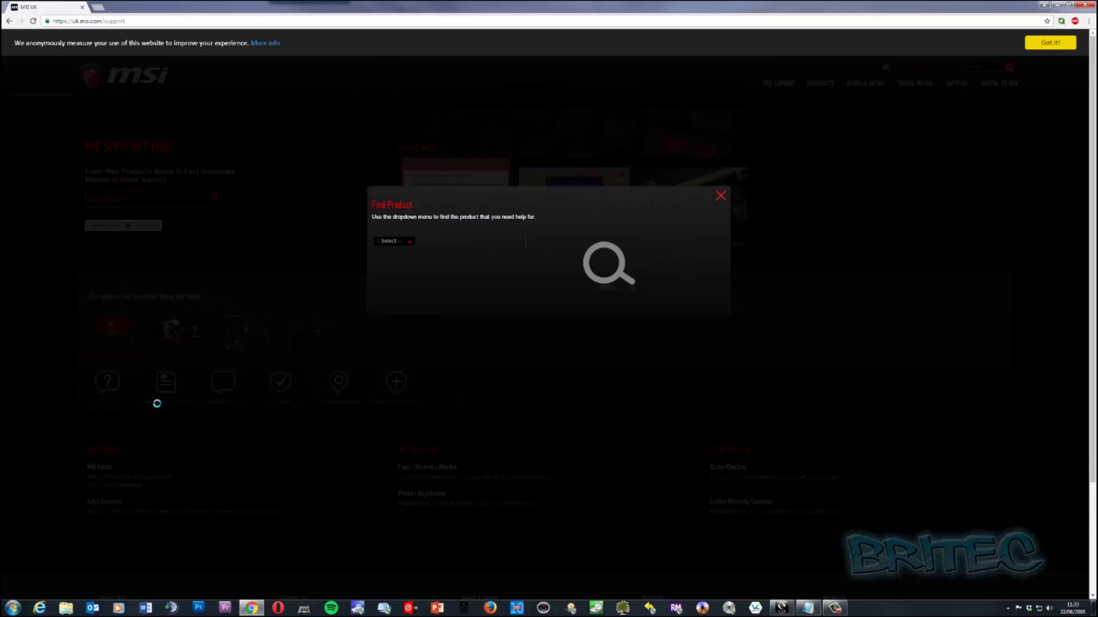
Narrow the product search to Motherboard, Intel Platform and Socket 2011-3.
click(411, 242)
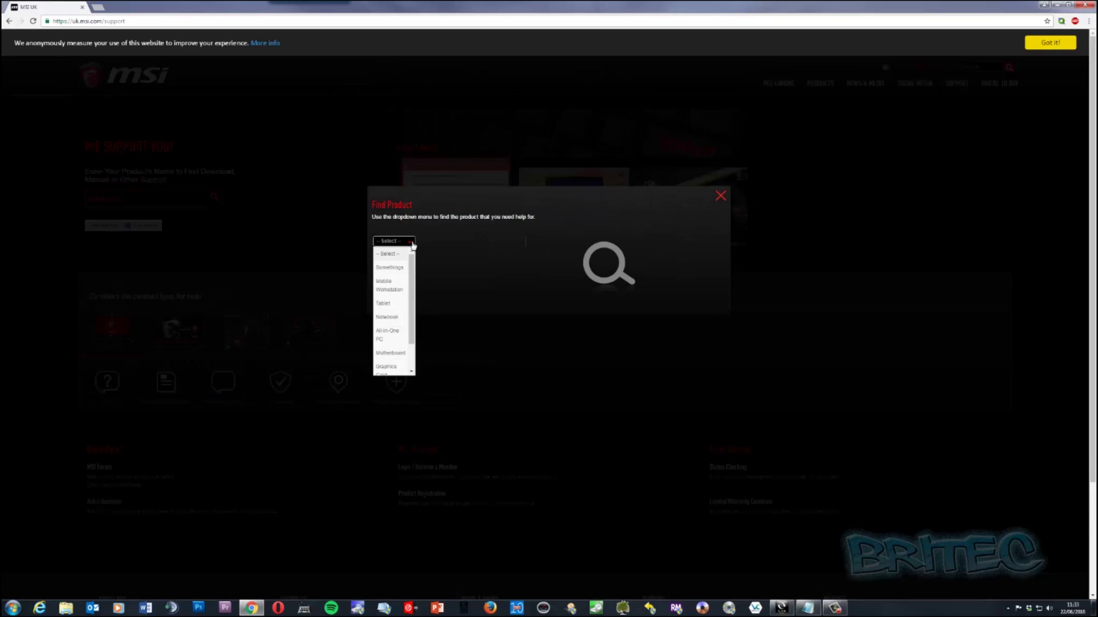
click(393, 354)
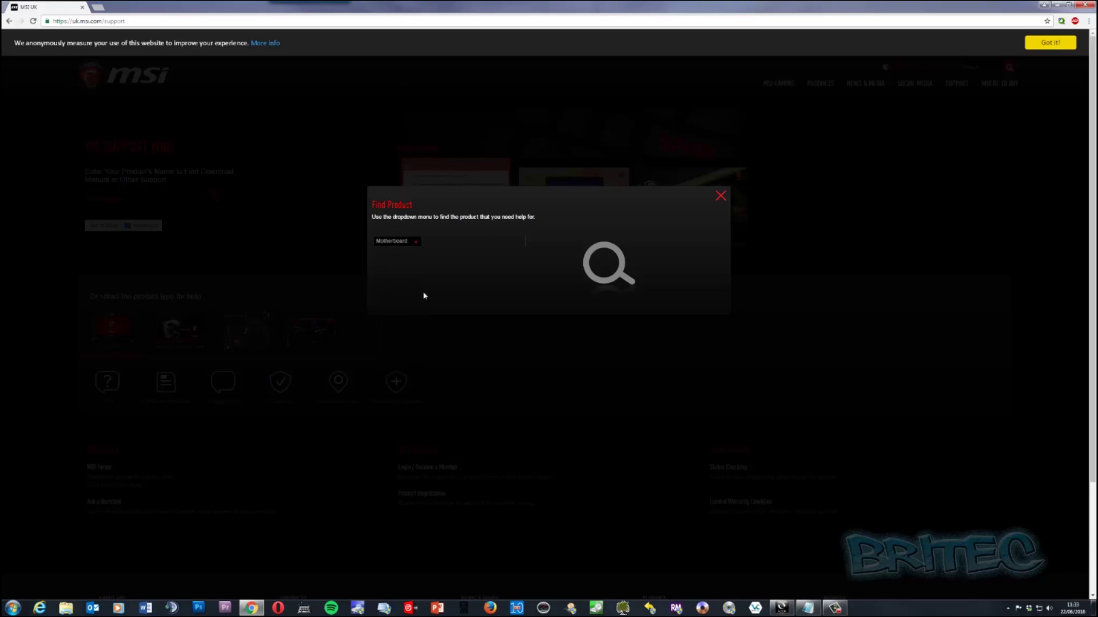
click(460, 255)
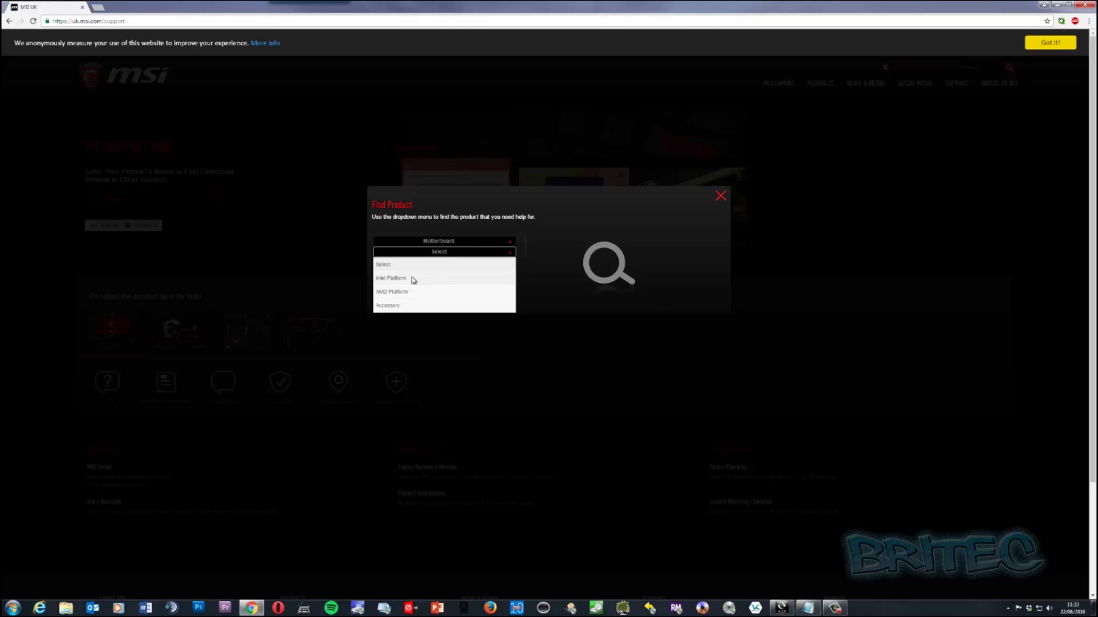
click(411, 278)
click(475, 266)
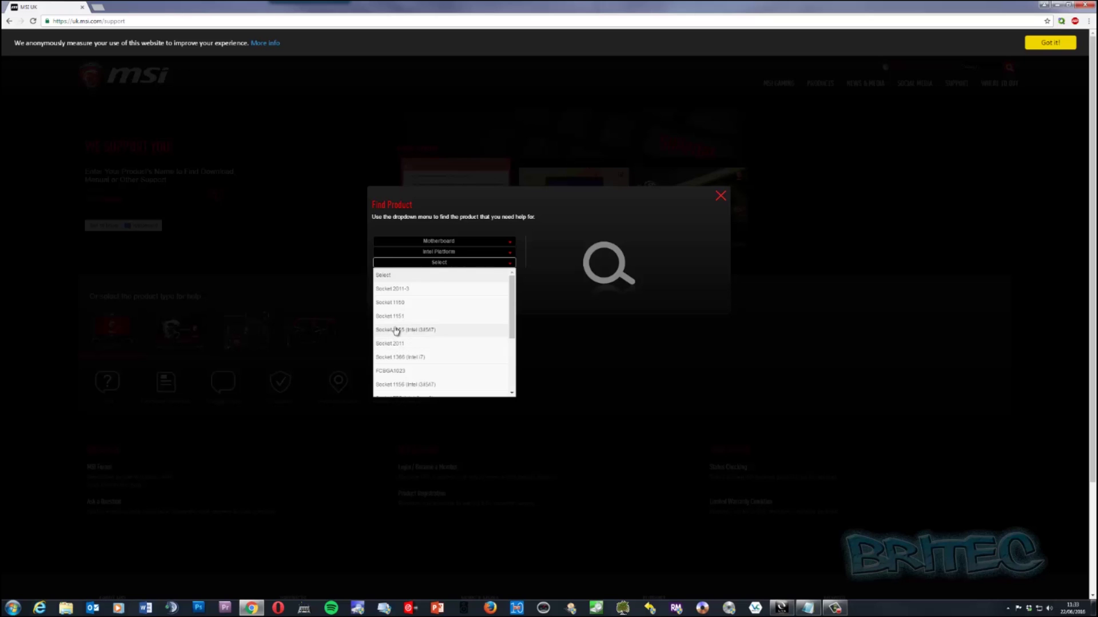
click(409, 290)
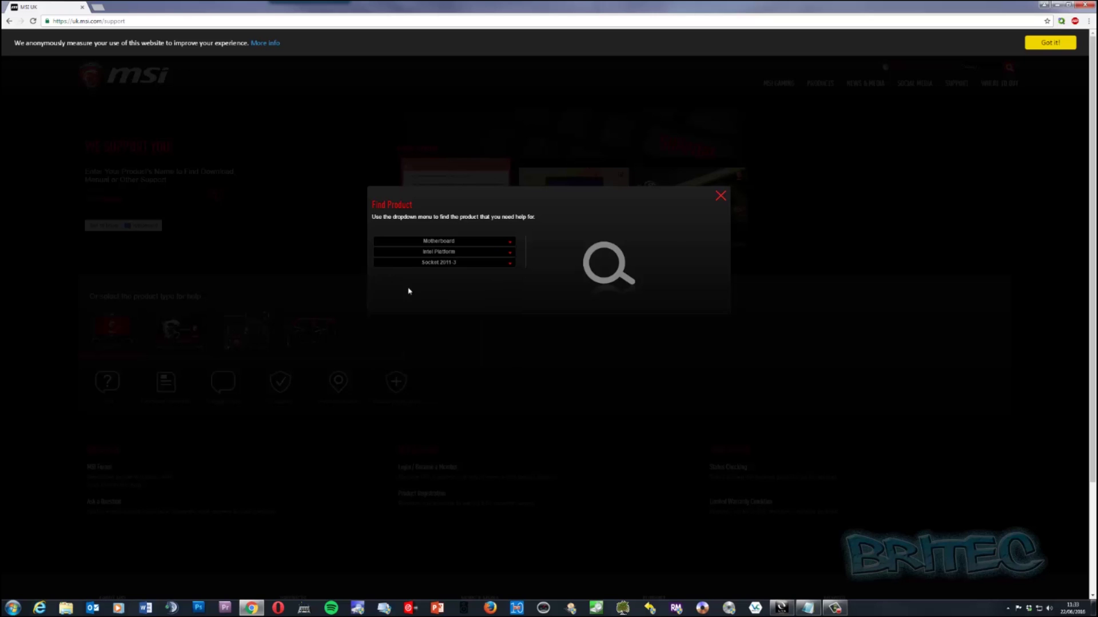
Choose the Intel X99 Express chipset and the X99S GAMING 7 model, and open that motherboard's download page.
click(463, 274)
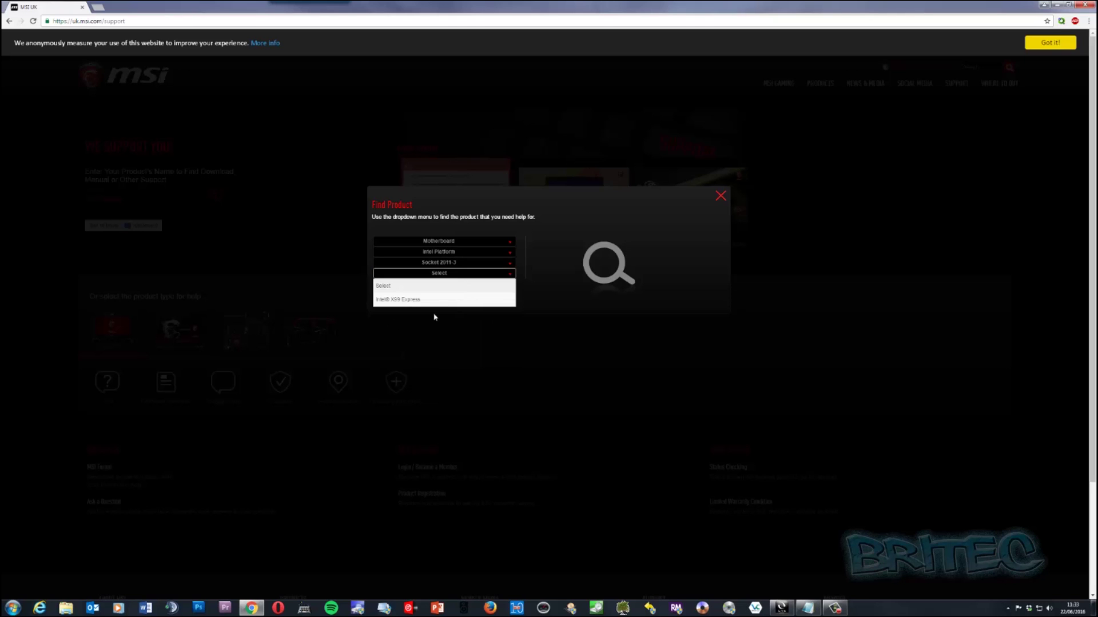
click(407, 301)
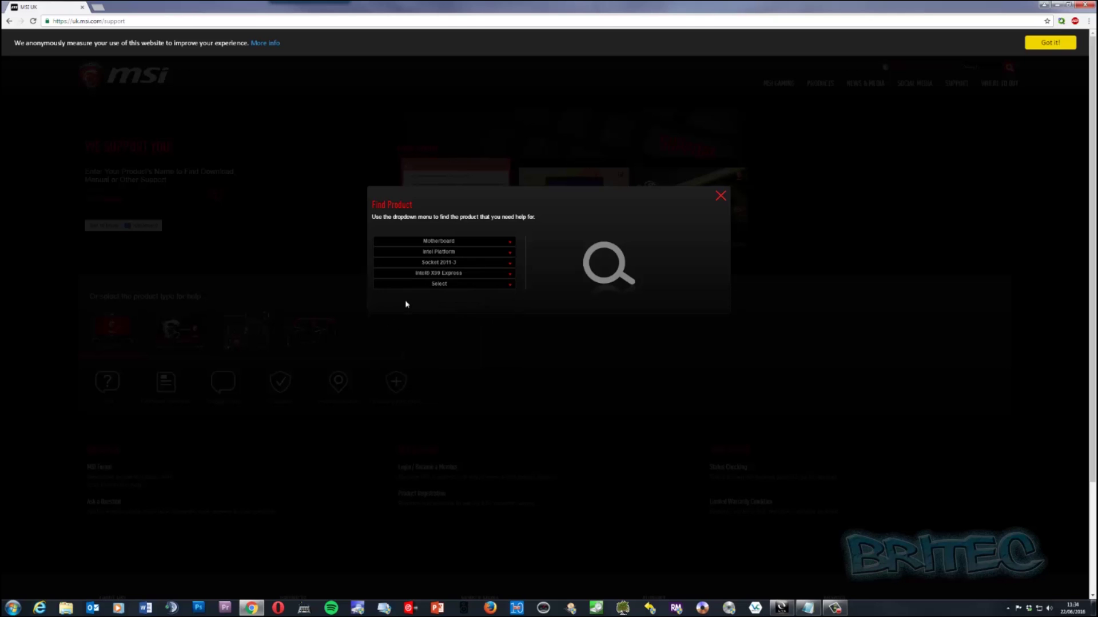
click(457, 285)
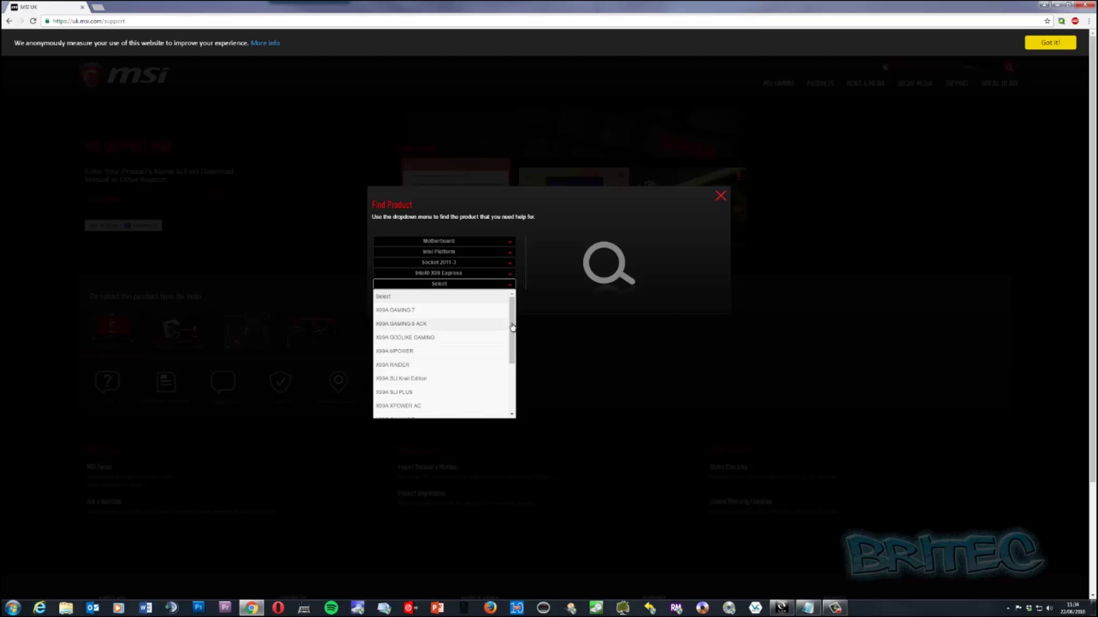
drag(512, 325, 508, 346)
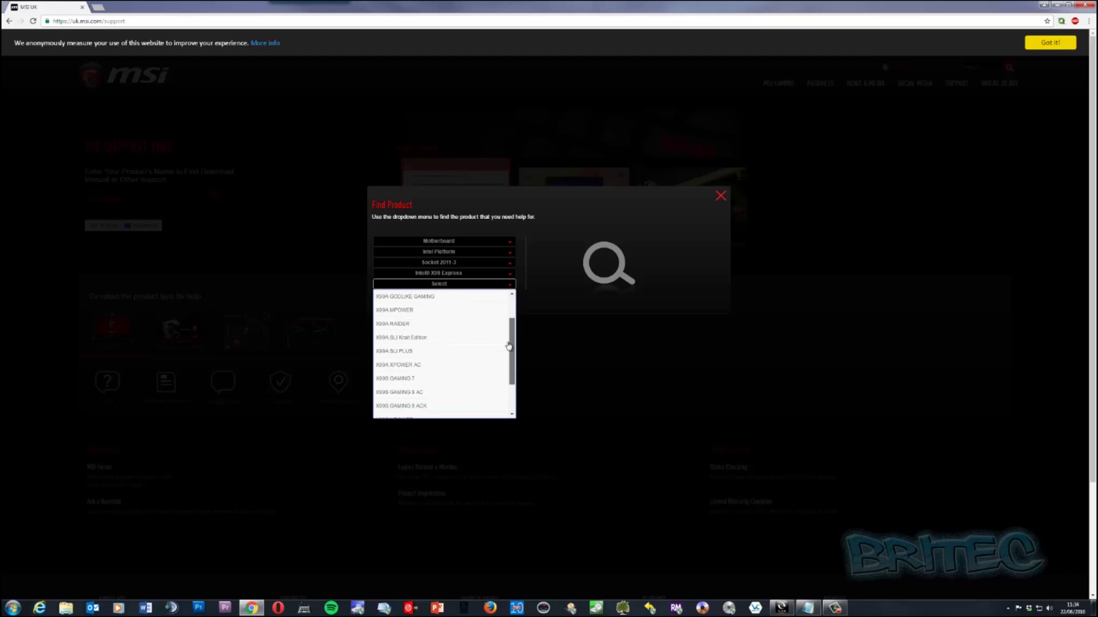
click(396, 380)
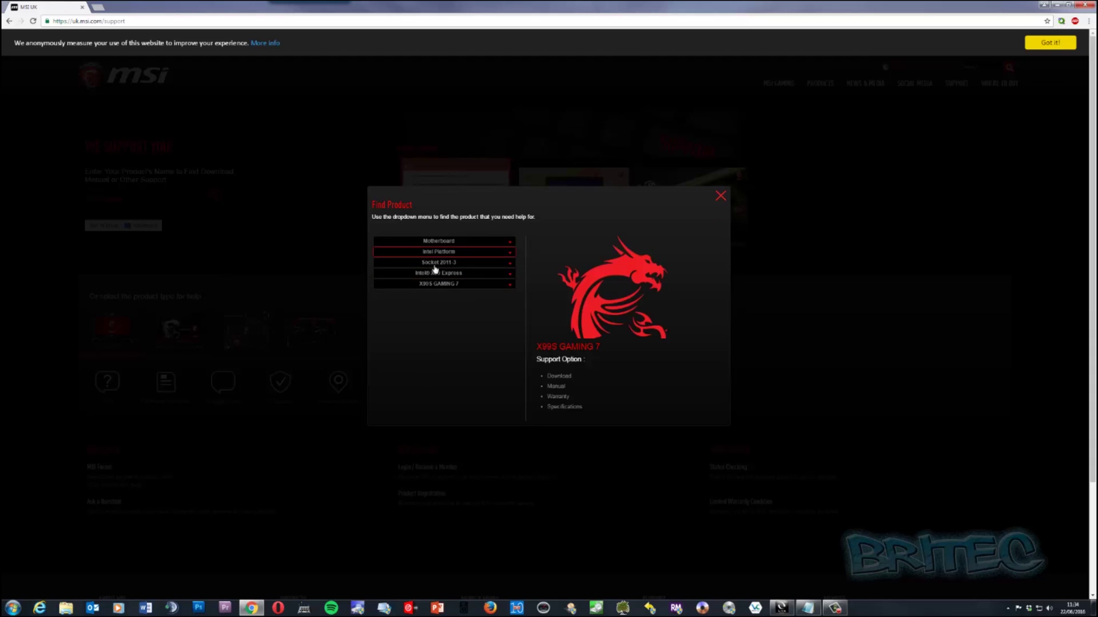
click(567, 379)
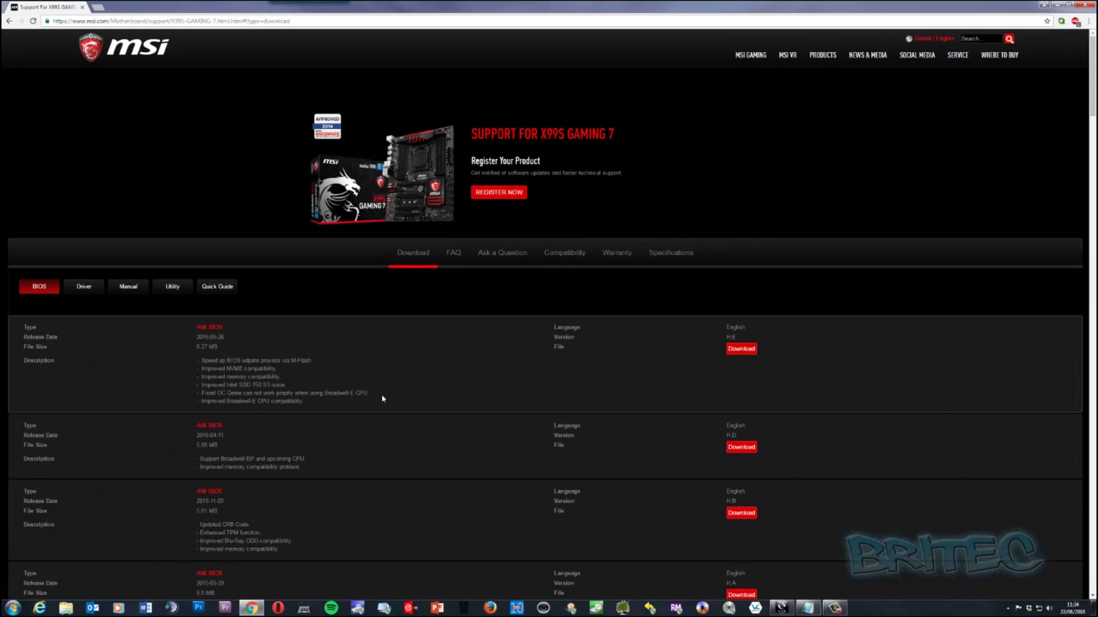
scroll(379, 405, down, 3)
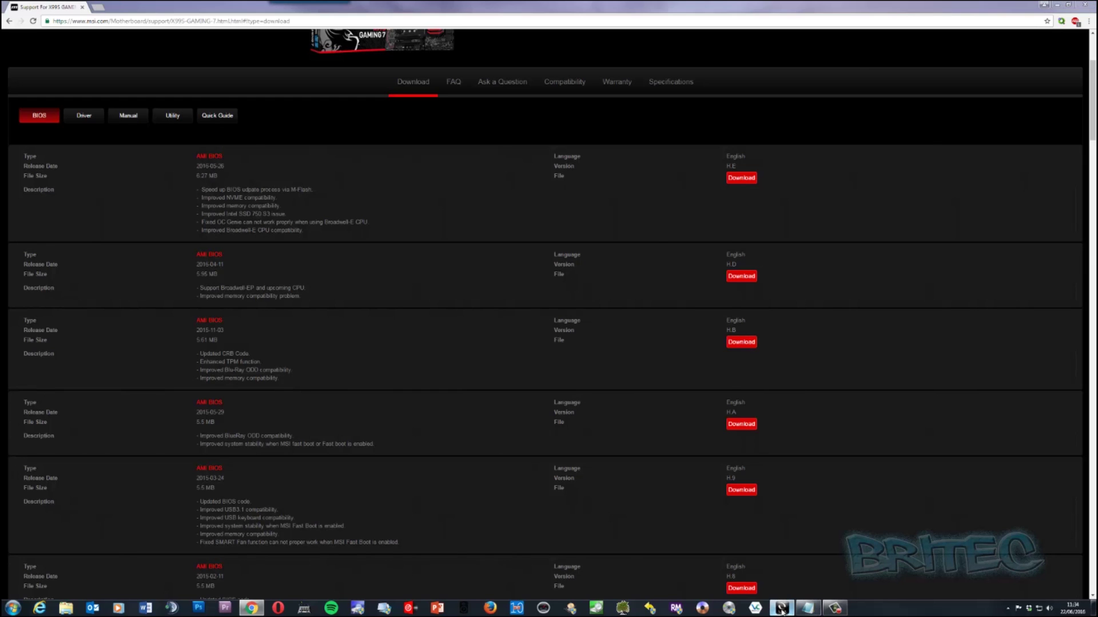
Switch to Live Update 6, run a manual scan for MB BIOS updates only, dismiss the result and minimize the program.
click(781, 608)
drag(585, 177, 557, 187)
click(372, 221)
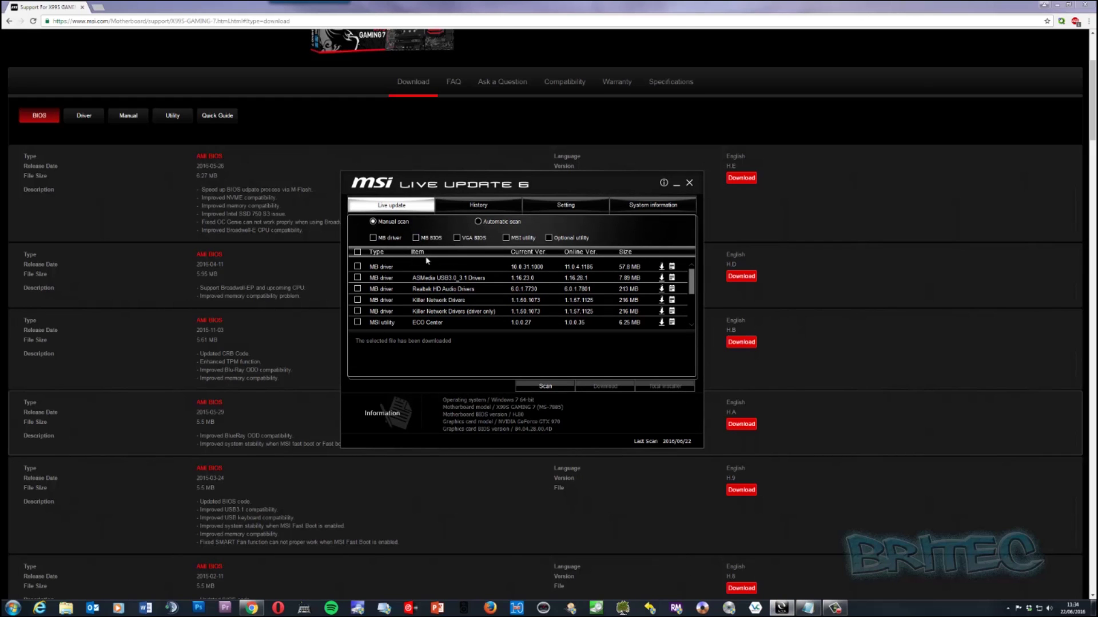
click(540, 387)
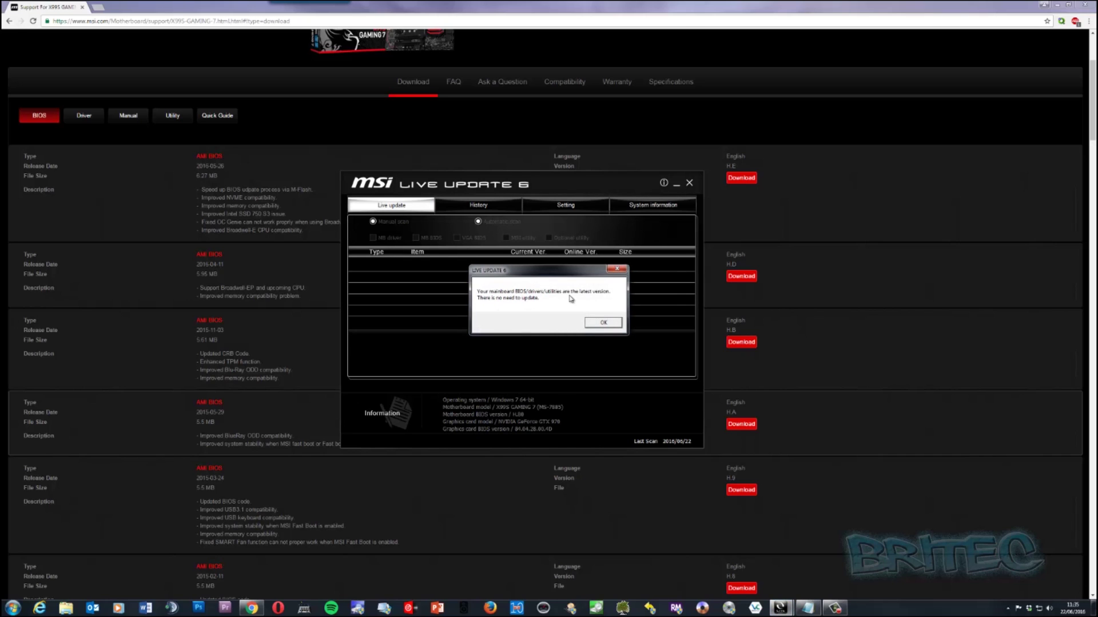
click(604, 324)
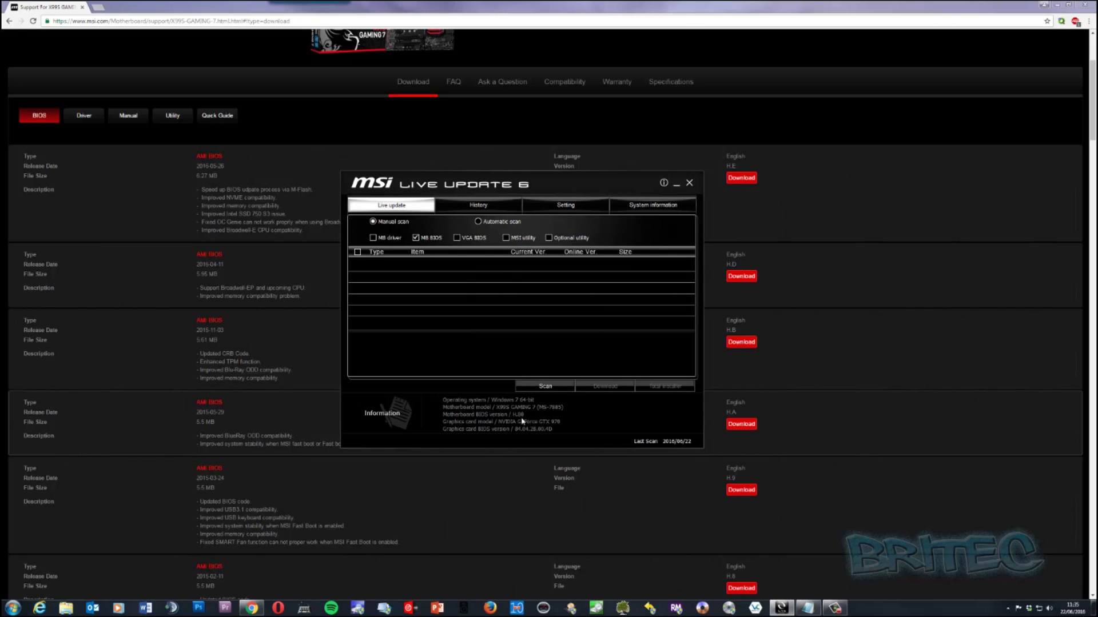
click(676, 184)
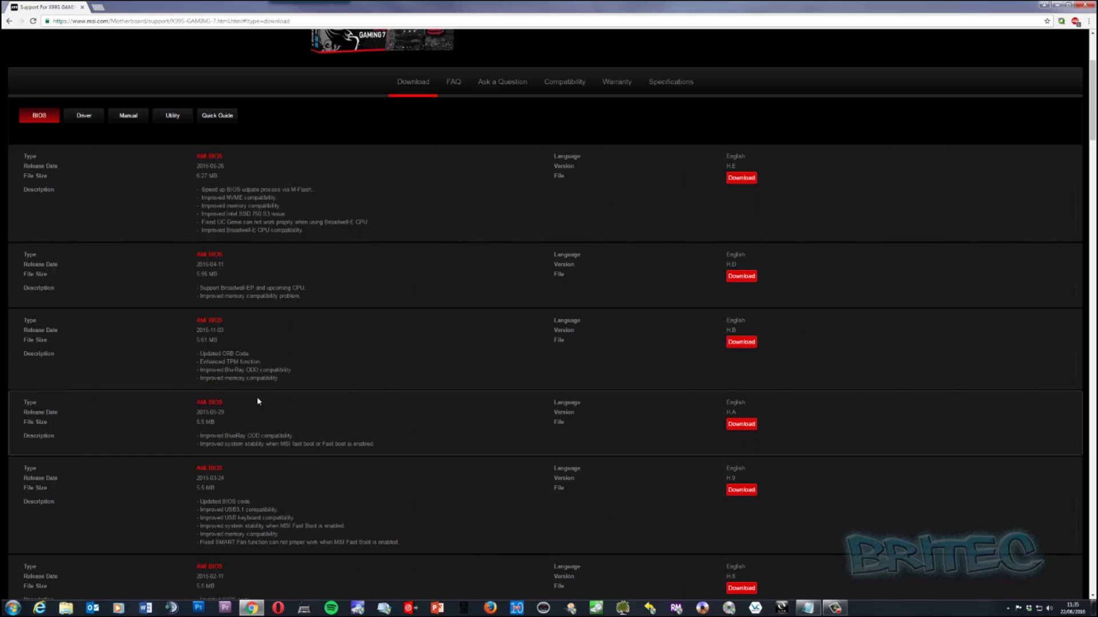
Review the BIOS releases and the driver operating system choices on the X99S GAMING 7 download page.
scroll(363, 442, down, 2)
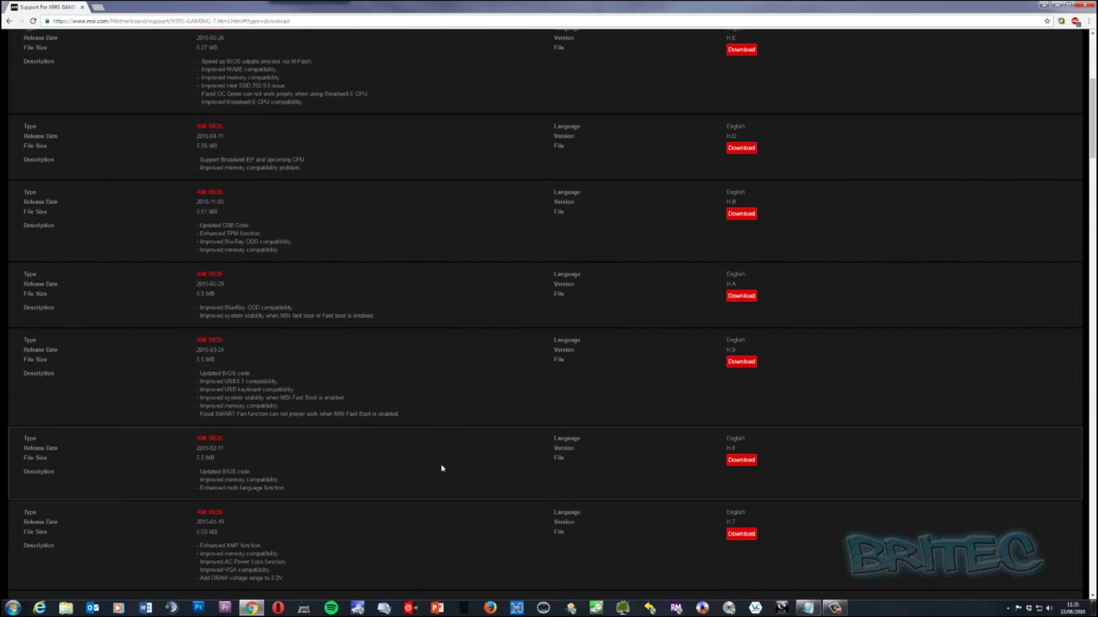
scroll(407, 448, up, 2)
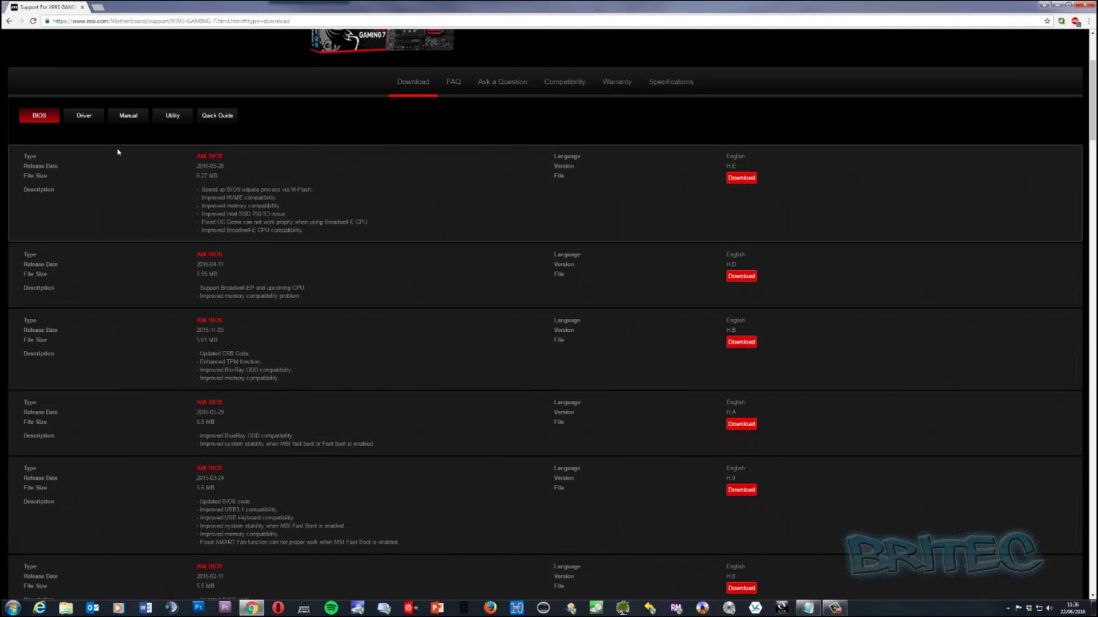
click(83, 117)
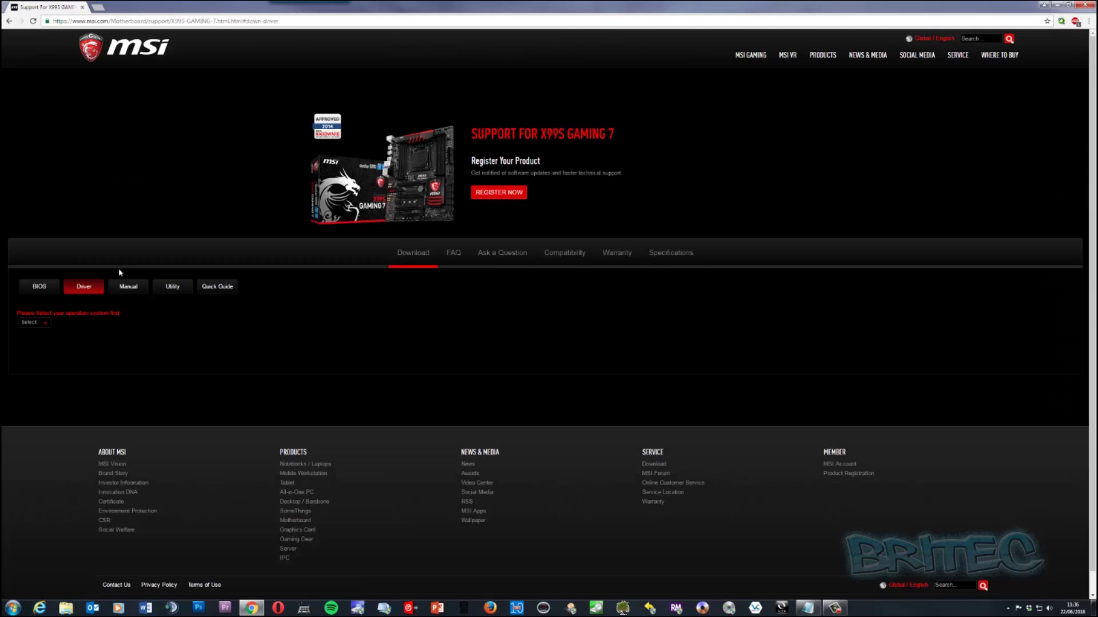
click(44, 322)
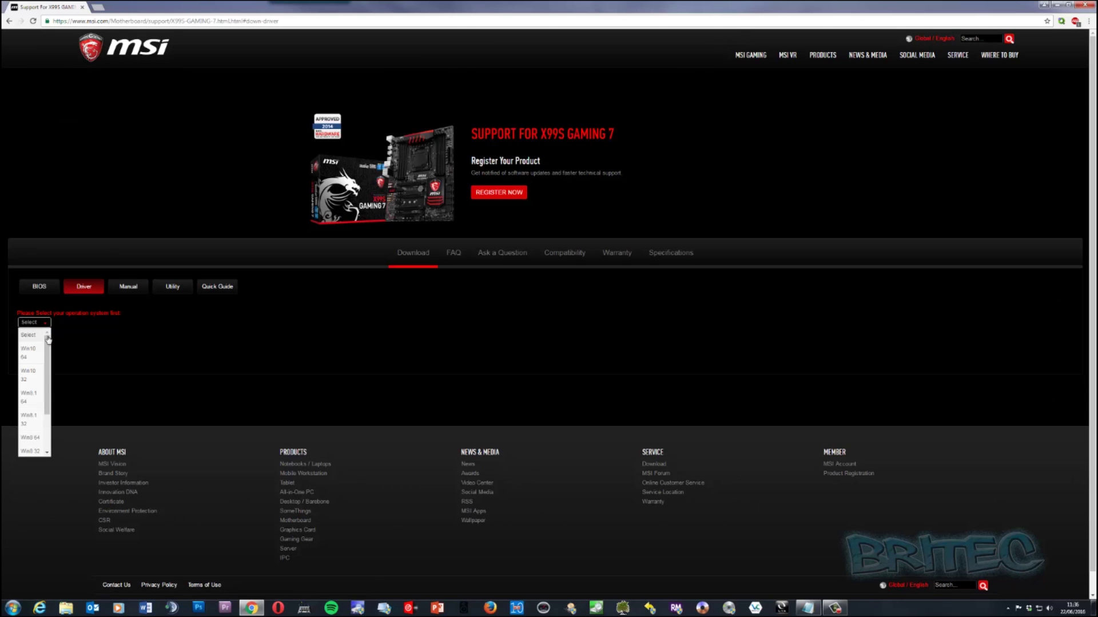
click(49, 290)
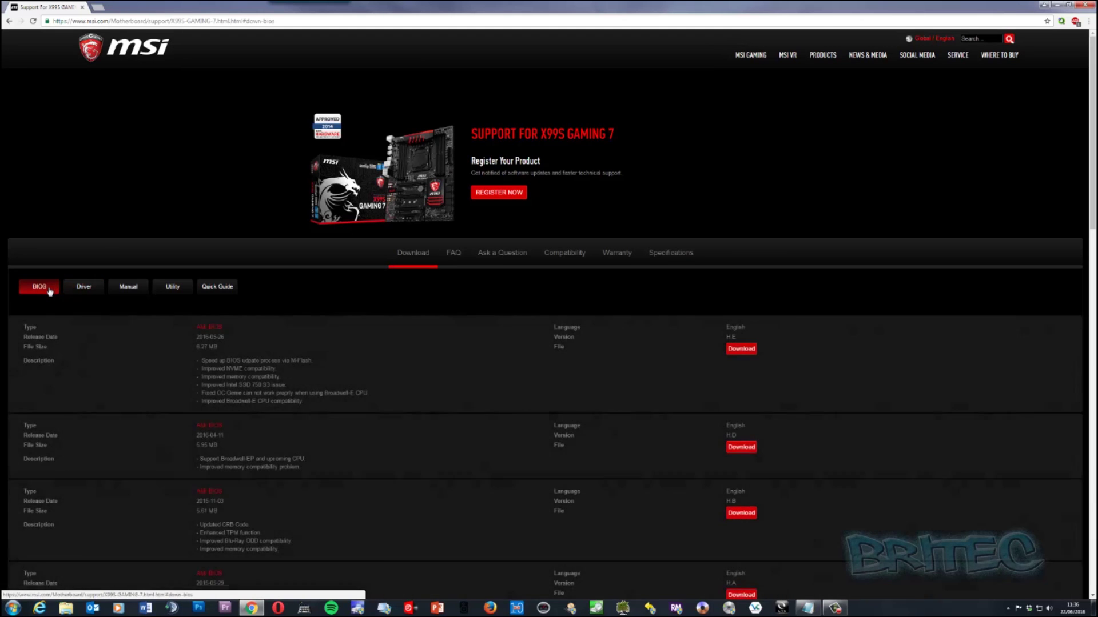
scroll(119, 367, down, 10)
scroll(119, 367, up, 10)
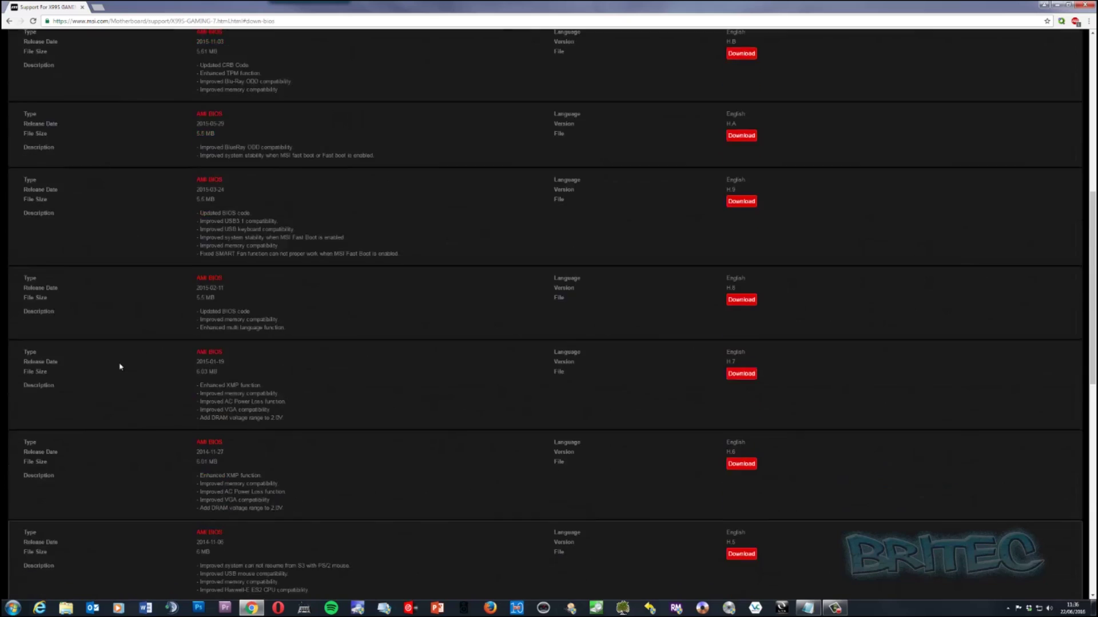
List the X99S GAMING 7 drivers for Win7 64 and look through them down to the System & Chipset Drivers.
click(79, 288)
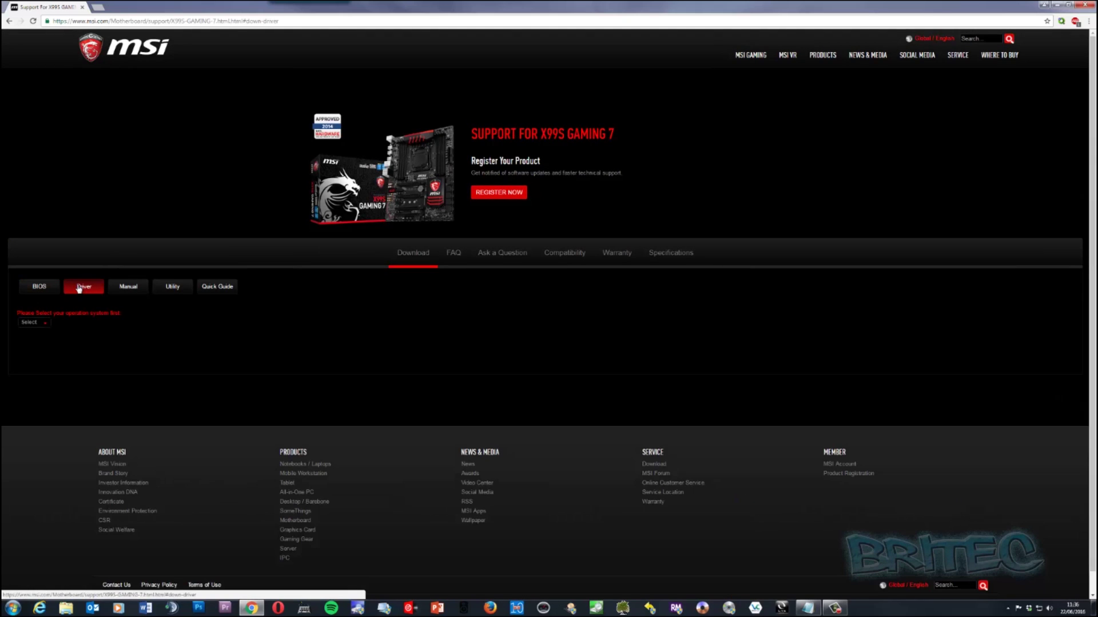
click(39, 323)
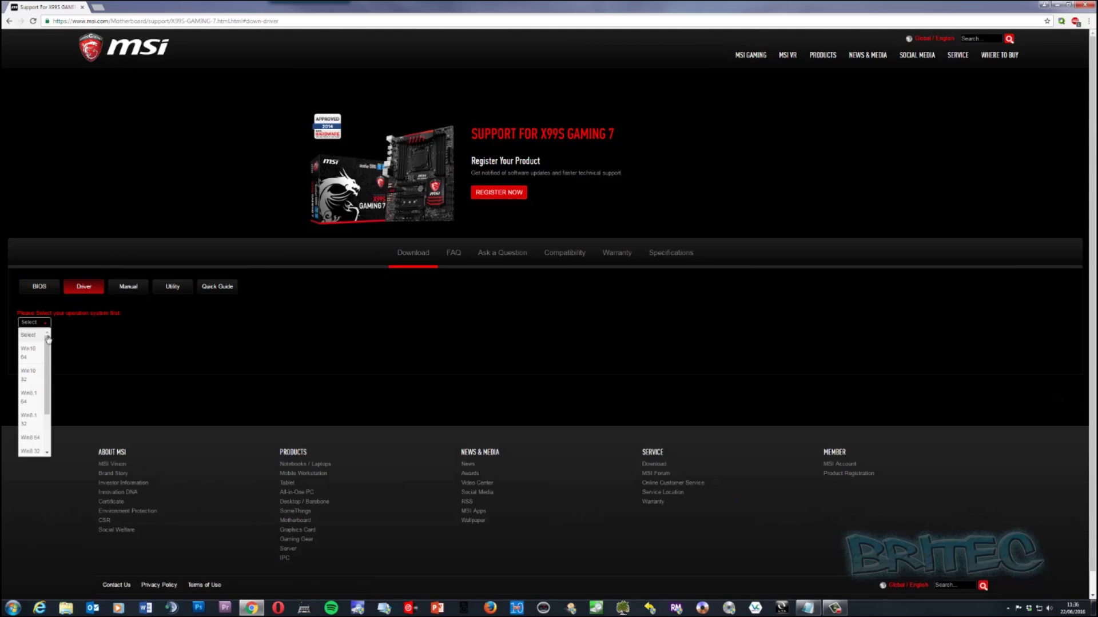
drag(48, 407, 48, 432)
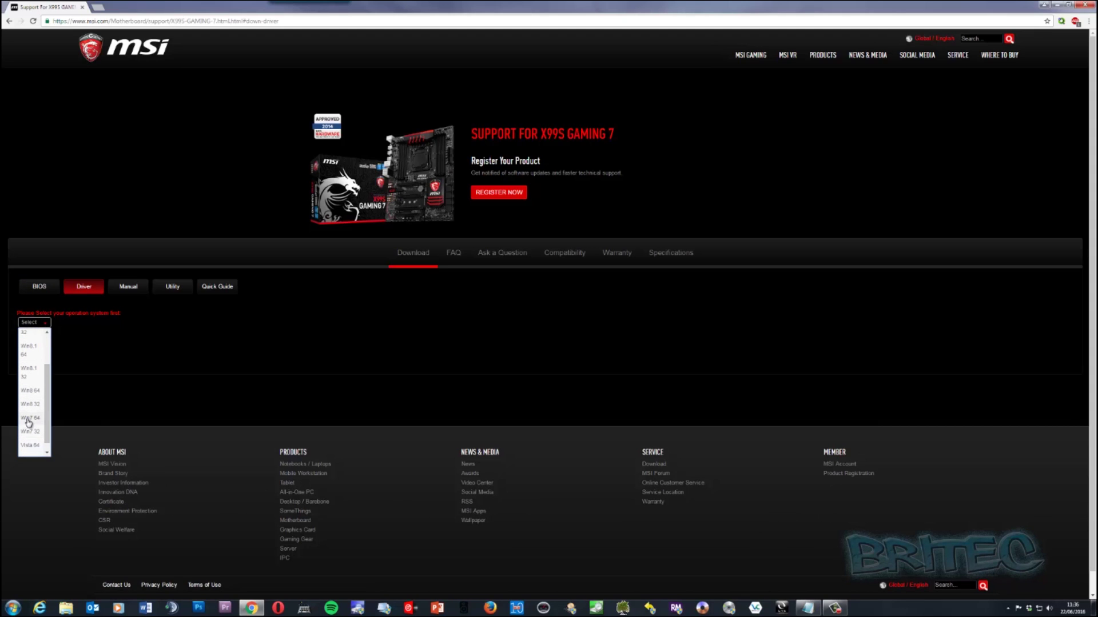
click(28, 421)
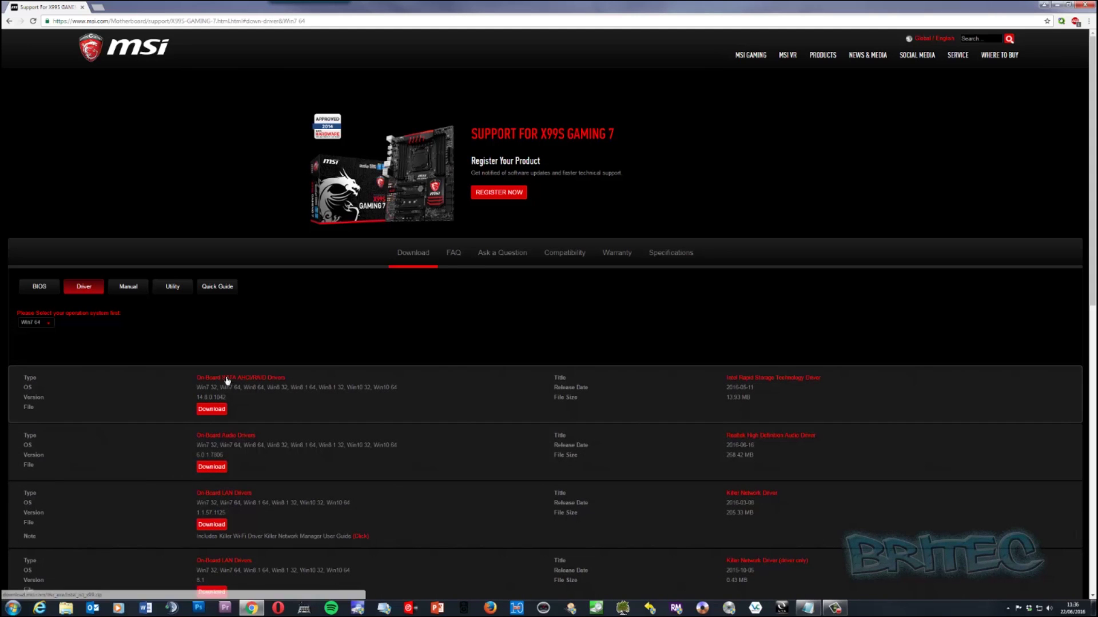
scroll(237, 423, down, 2)
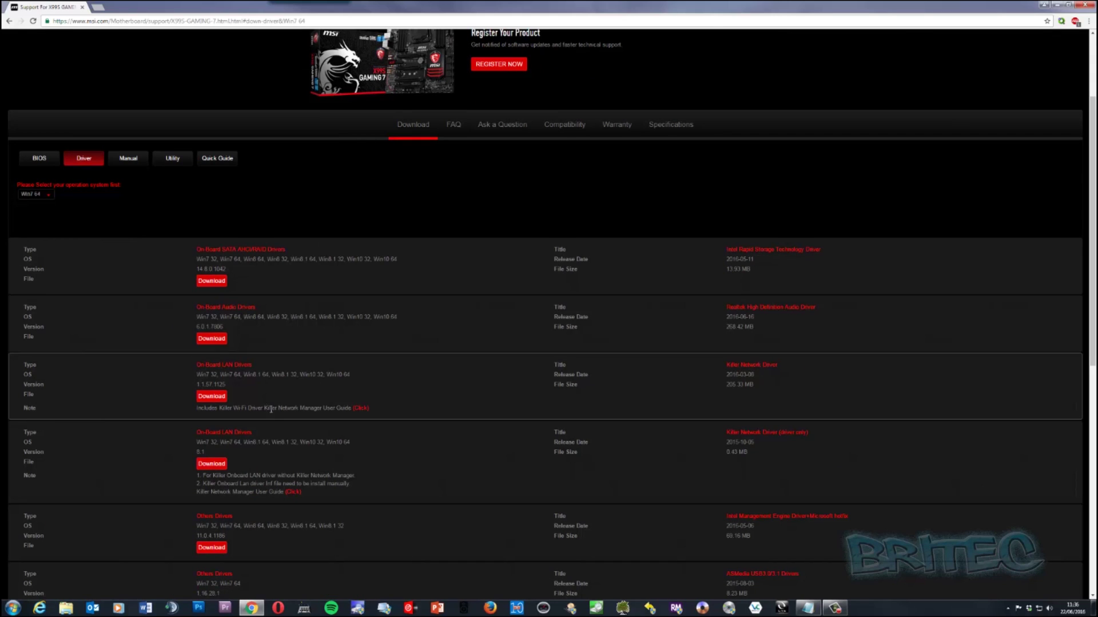
scroll(298, 410, down, 6)
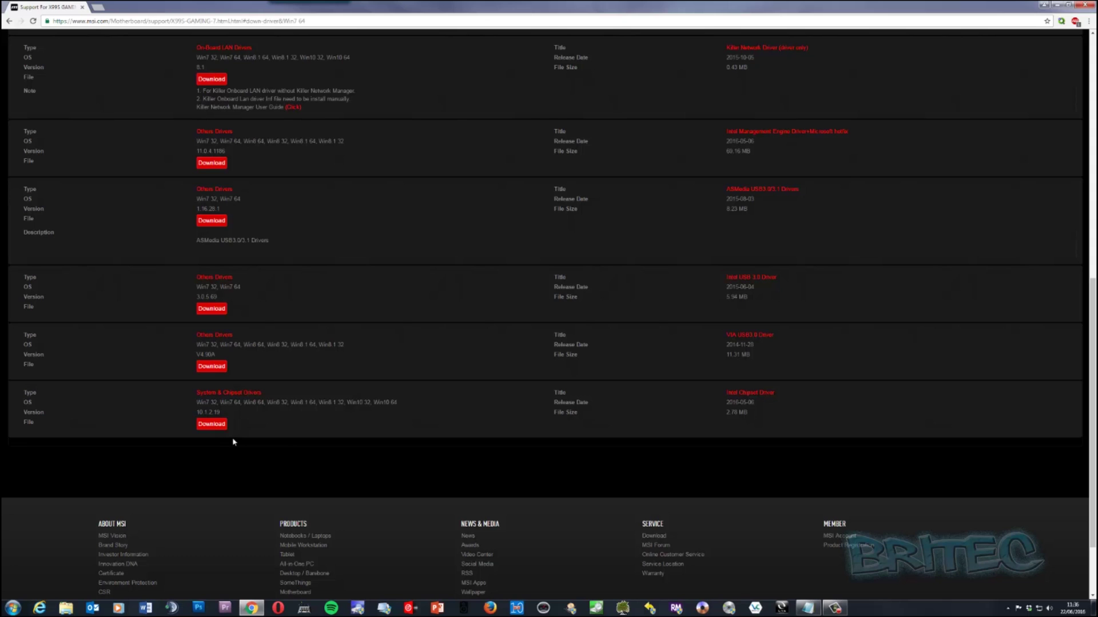
Download the Intel Chipset Driver, open its zip archive and run SetupChipset.exe from the Intel_10.1.2.19 folder without extracting it.
click(205, 428)
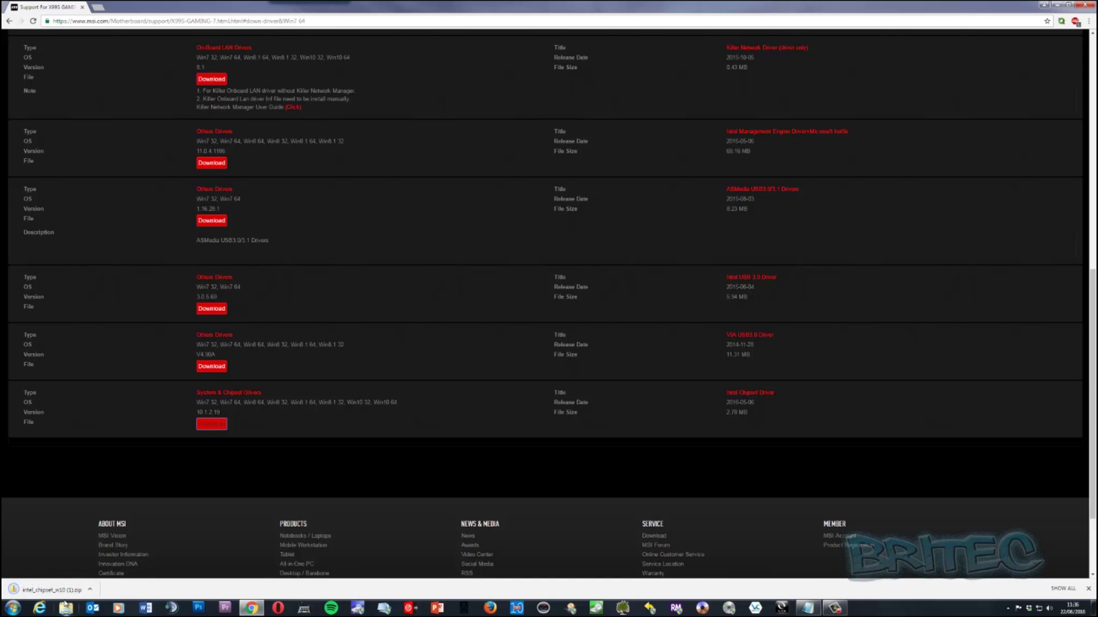
click(52, 590)
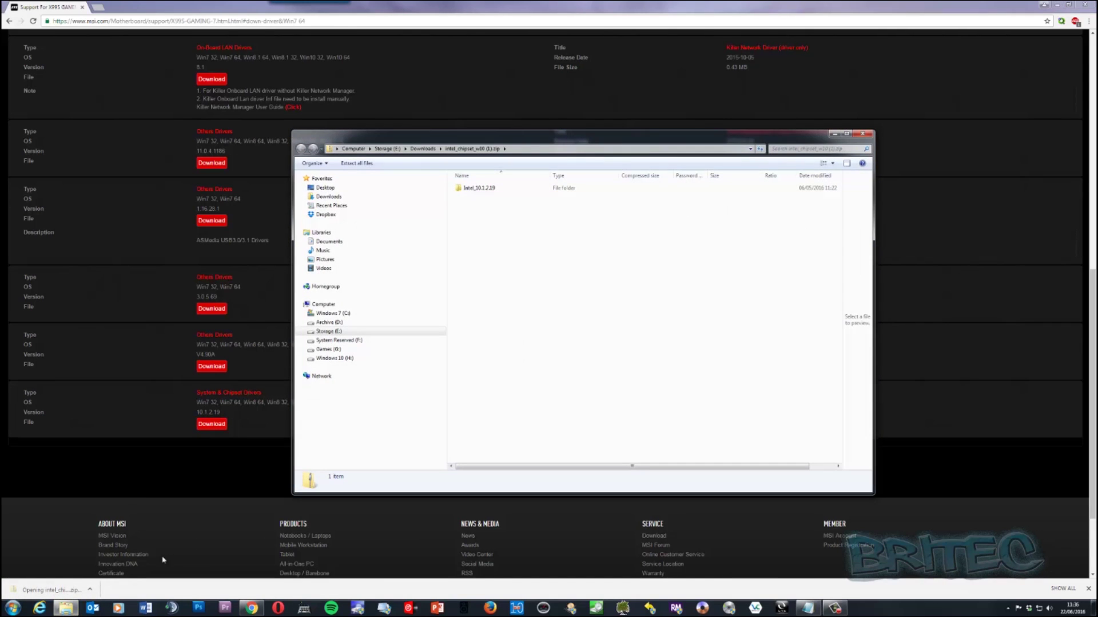
double_click(479, 188)
double_click(487, 198)
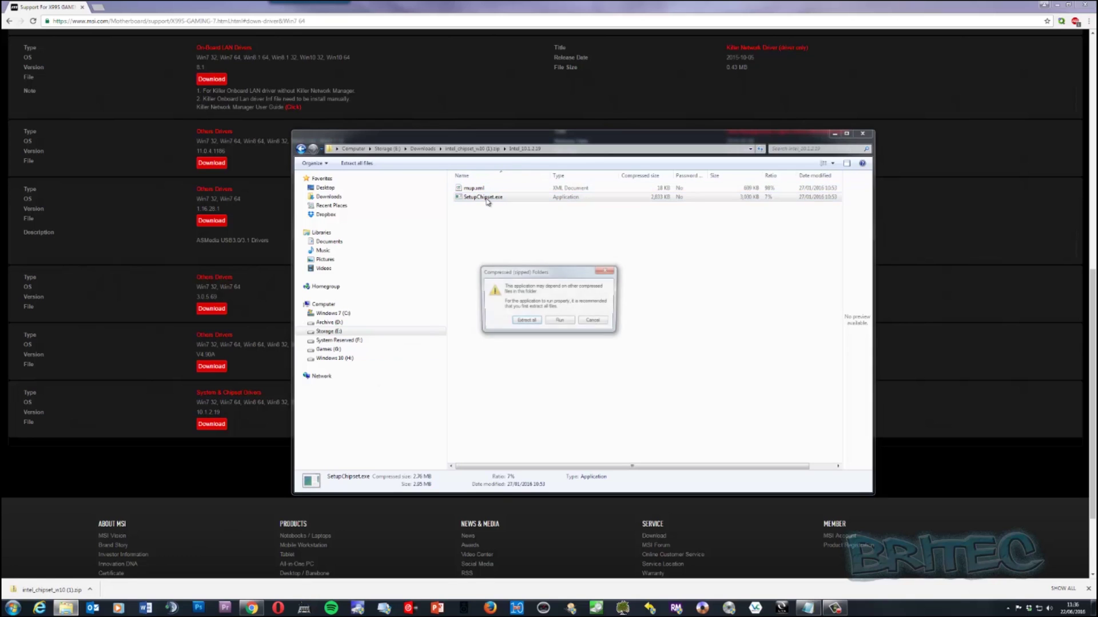
click(559, 322)
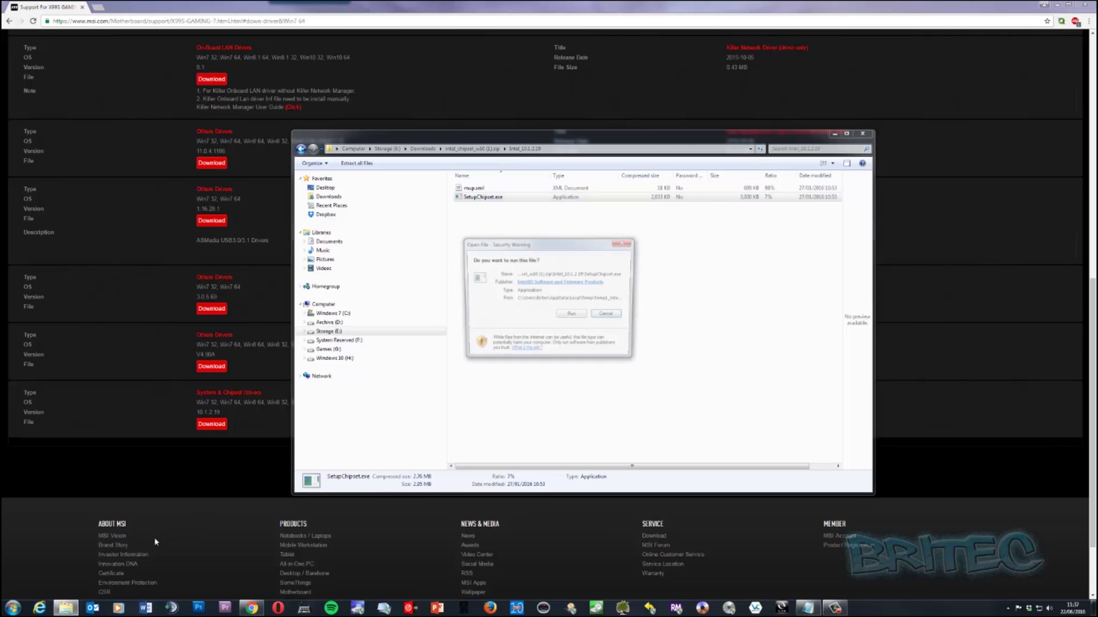
click(577, 316)
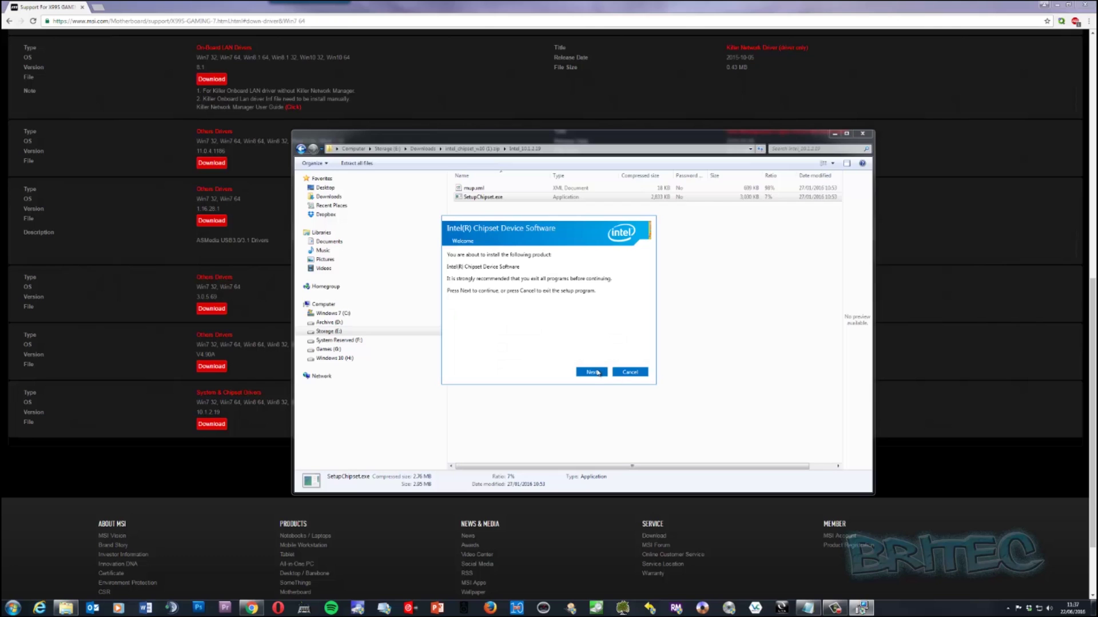
Proceed through the Intel Chipset Device Software setup, accept the license agreement and start the installation.
click(593, 373)
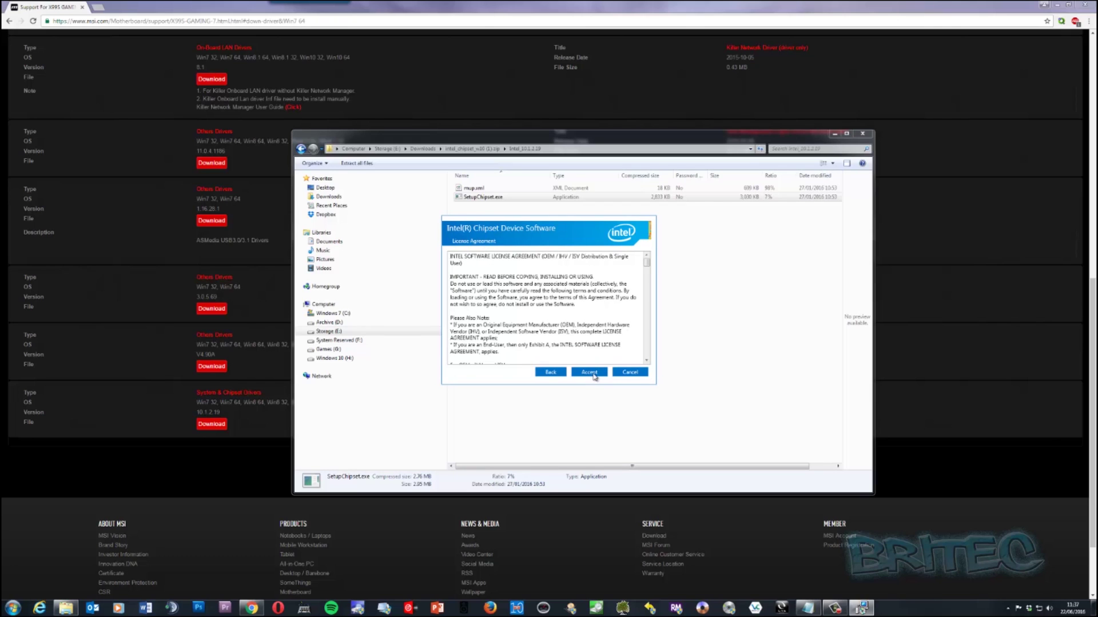
click(593, 376)
click(591, 373)
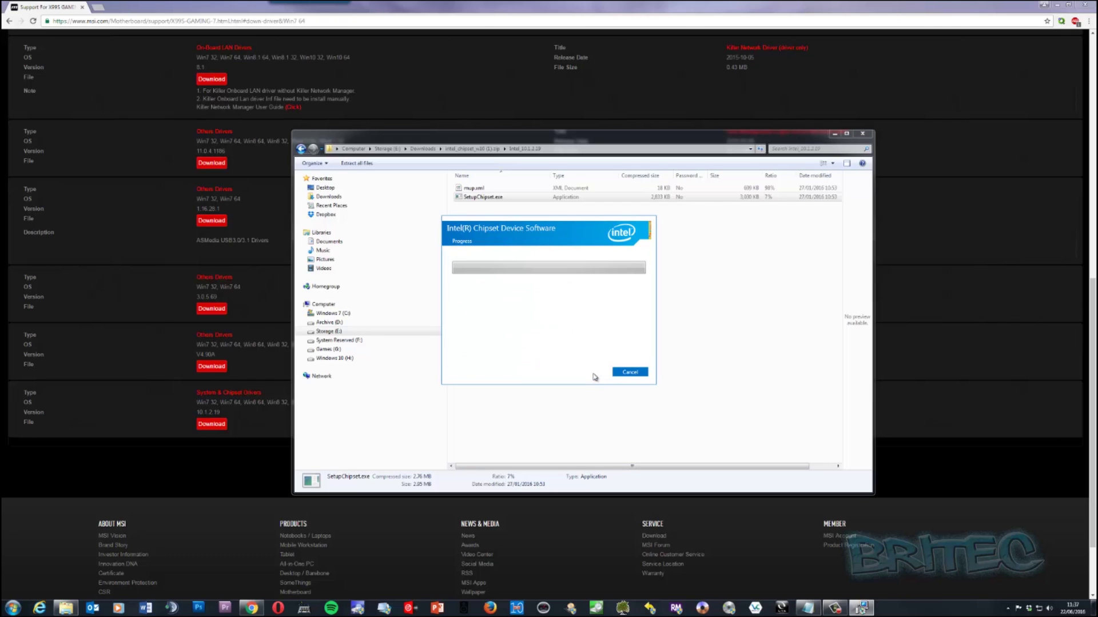
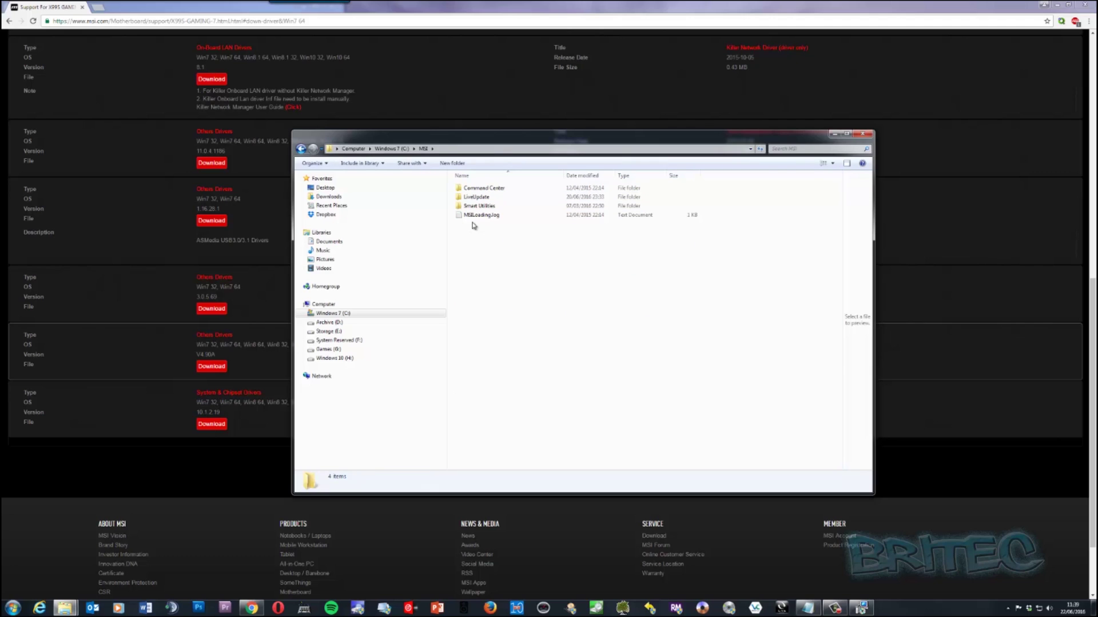
Create a folder named downloaded inside the MSI folder on the C: drive and open it.
right_click(478, 231)
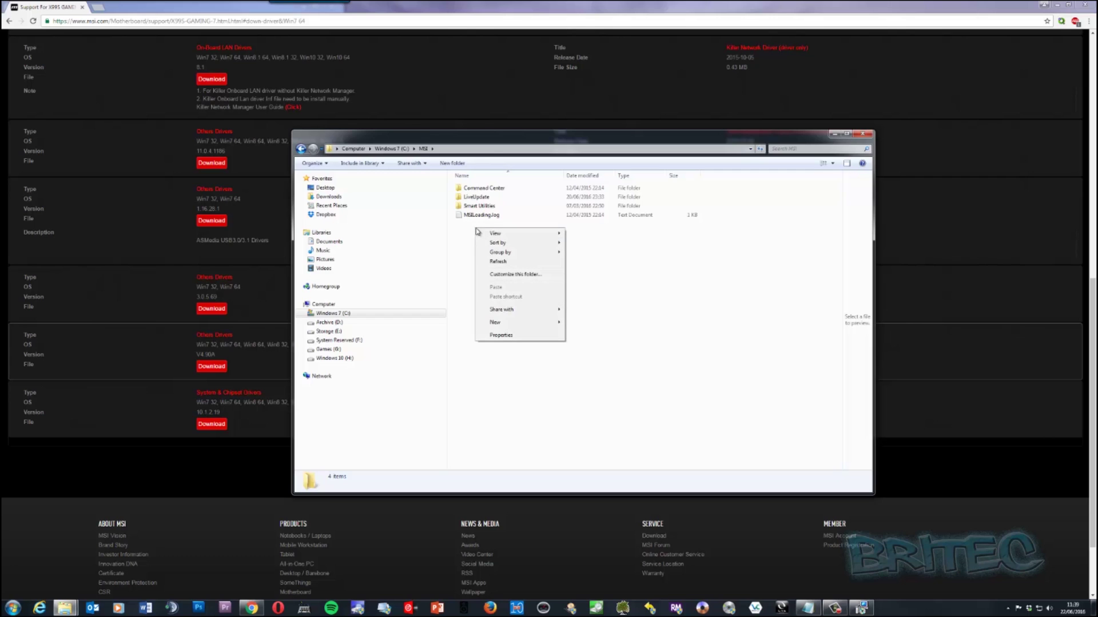
mouse_move(549, 322)
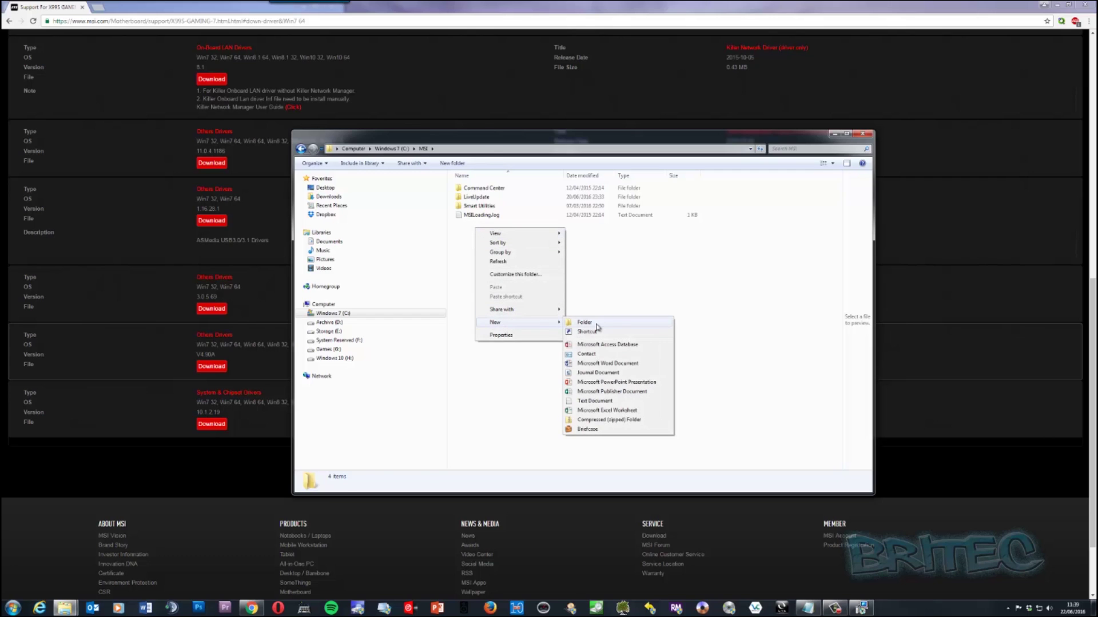
click(583, 323)
text(d)
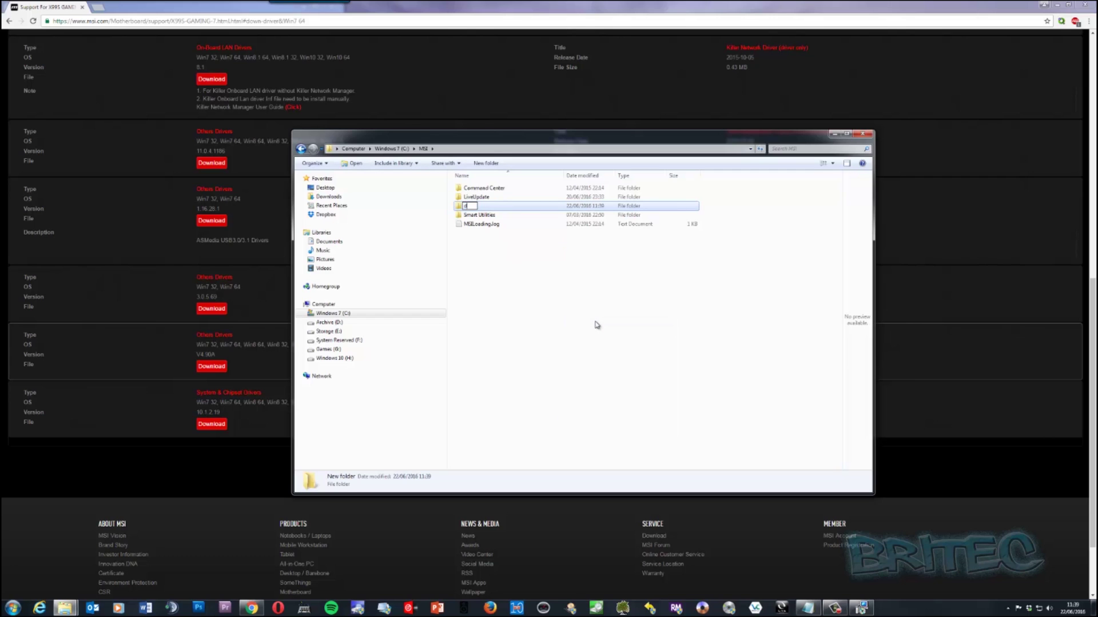
text(ownloaded)
key(Return)
click(495, 254)
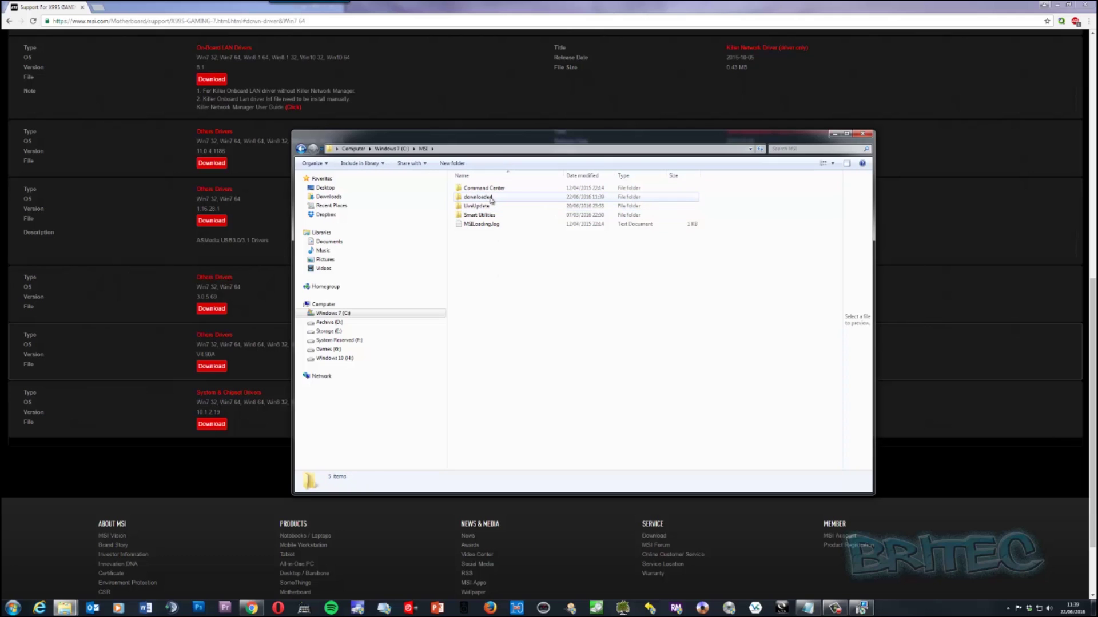
double_click(490, 198)
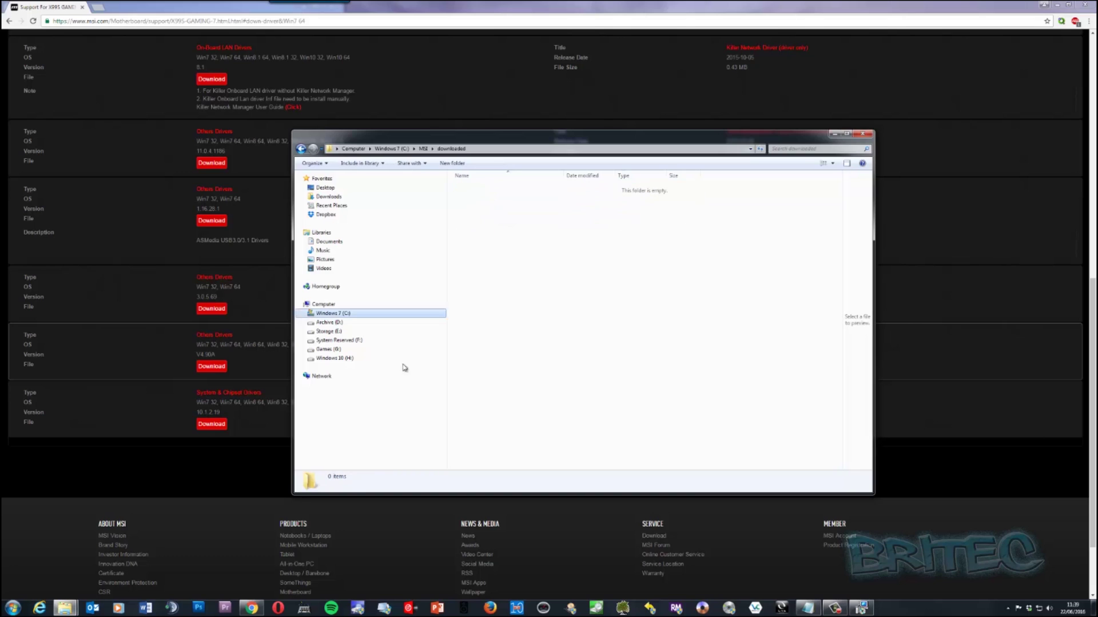
Return to the MSI driver list, download the VIA USB3.0 Driver and open its zip archive.
click(196, 482)
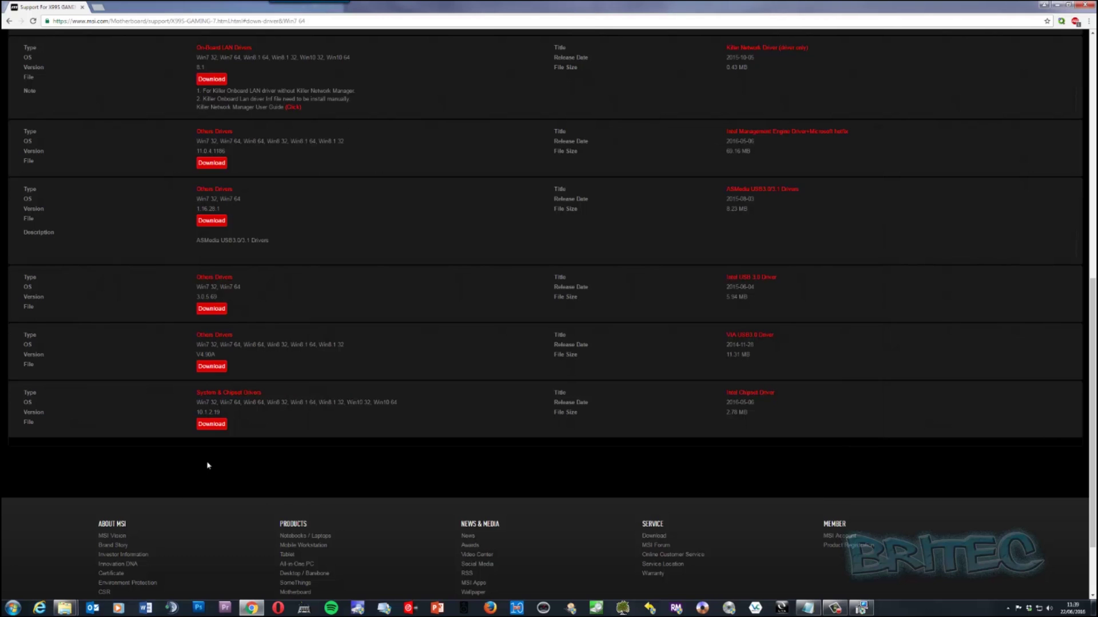
click(217, 372)
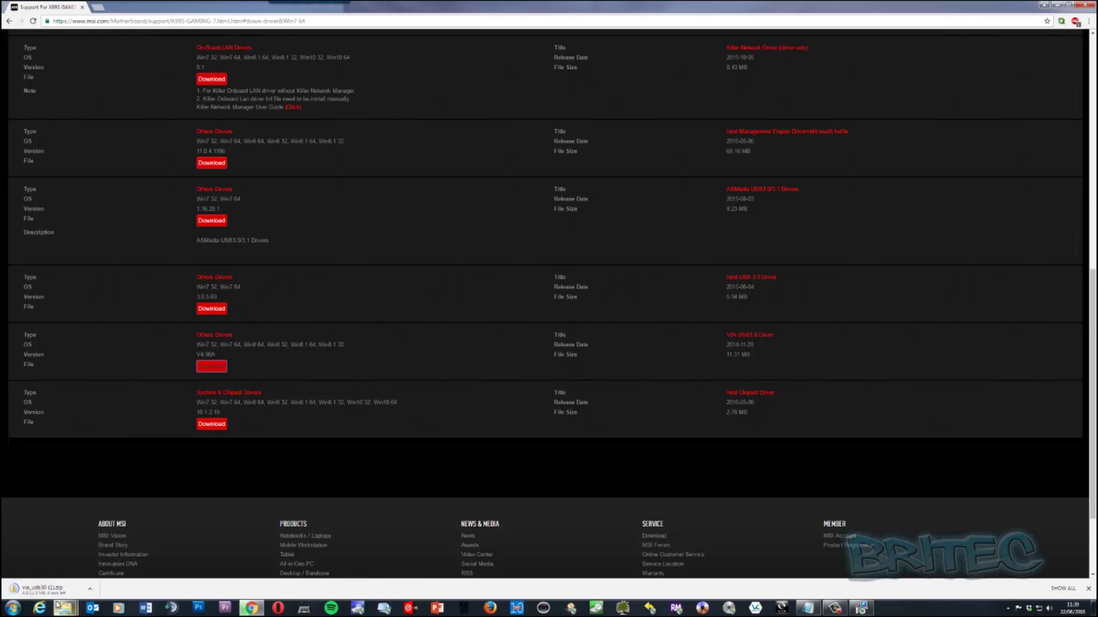
click(32, 595)
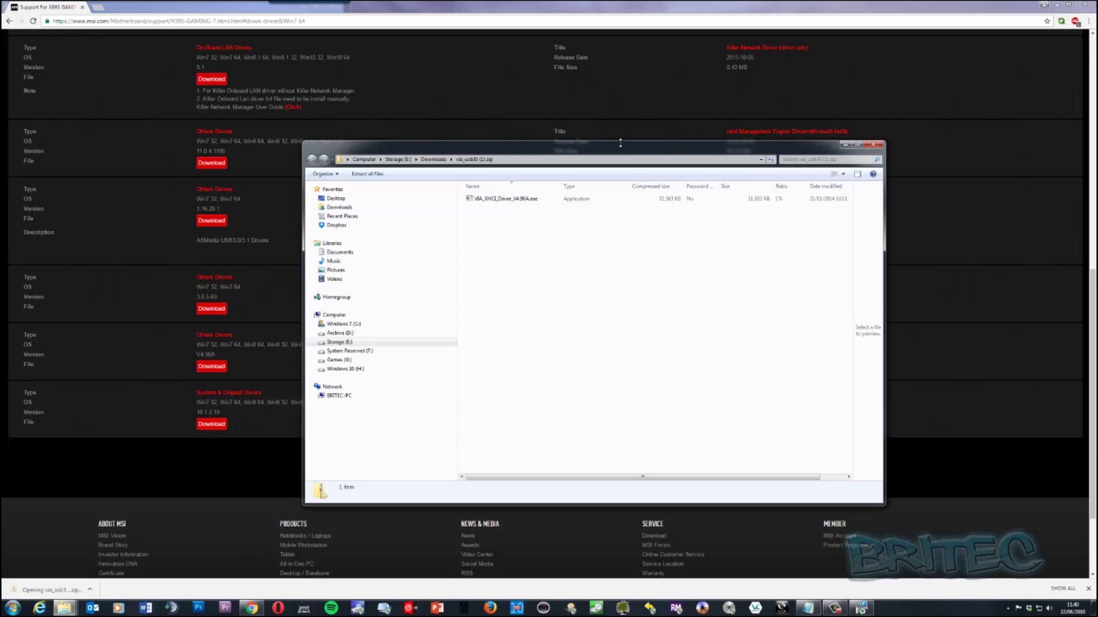
Arrange the VIA zip archive and the downloaded folder side by side and copy VIA_XHCI_Driver_V4.90A.exe into the folder.
drag(626, 152, 1, 166)
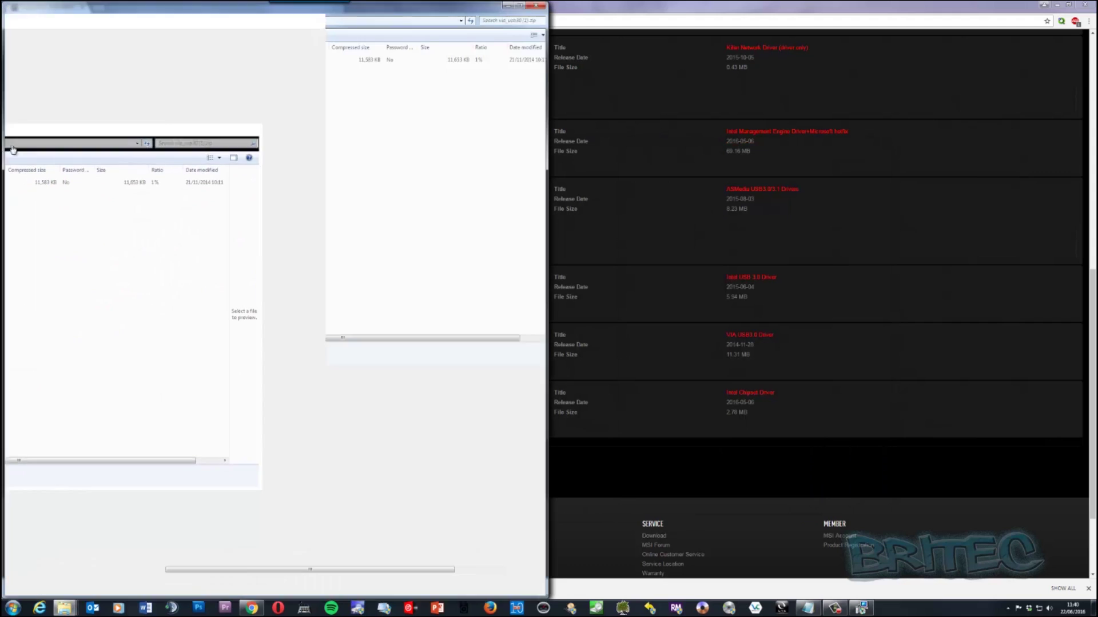
mouse_move(65, 607)
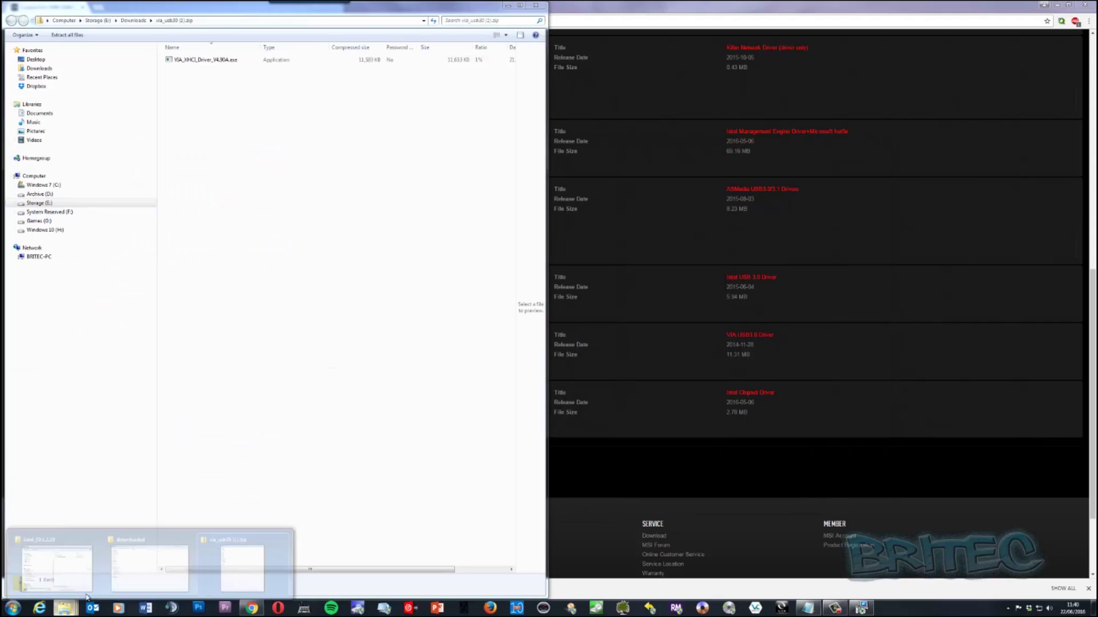
click(235, 560)
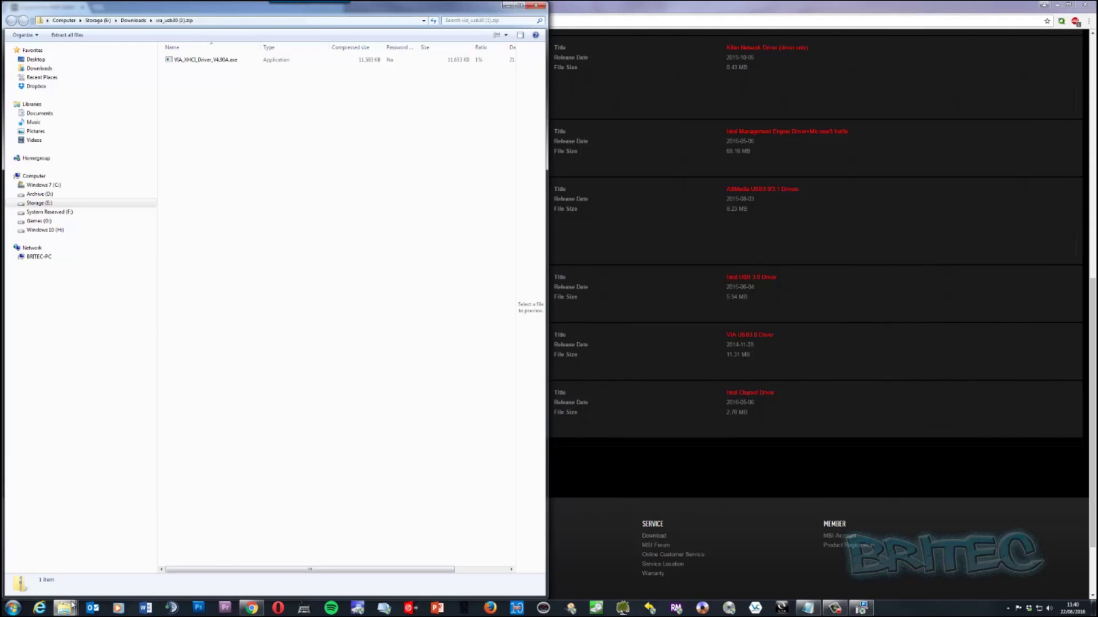
mouse_move(68, 606)
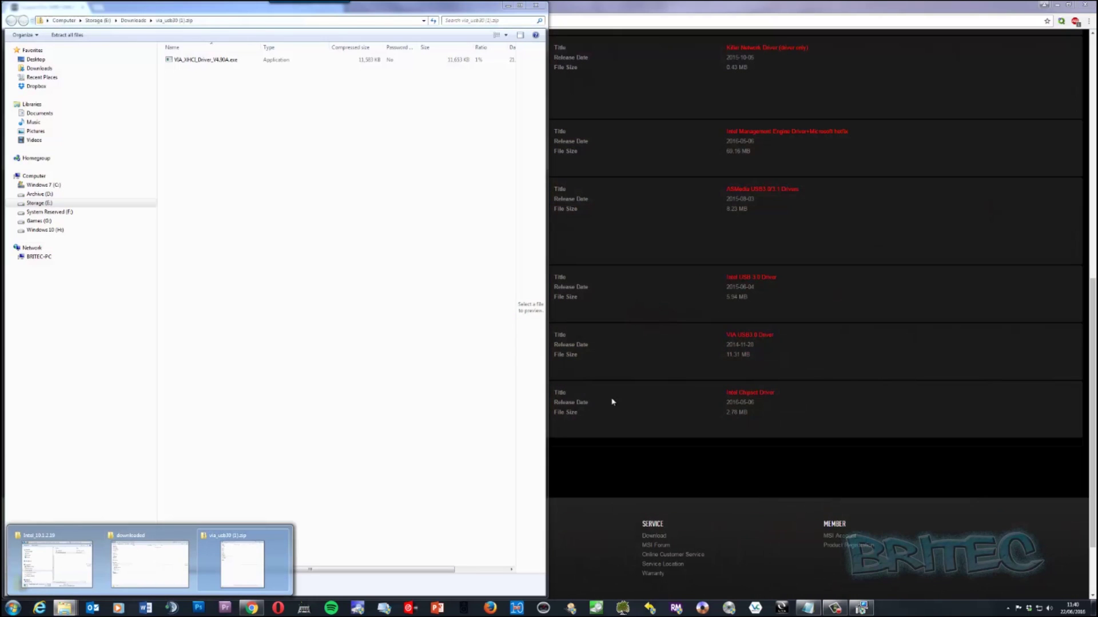
click(149, 549)
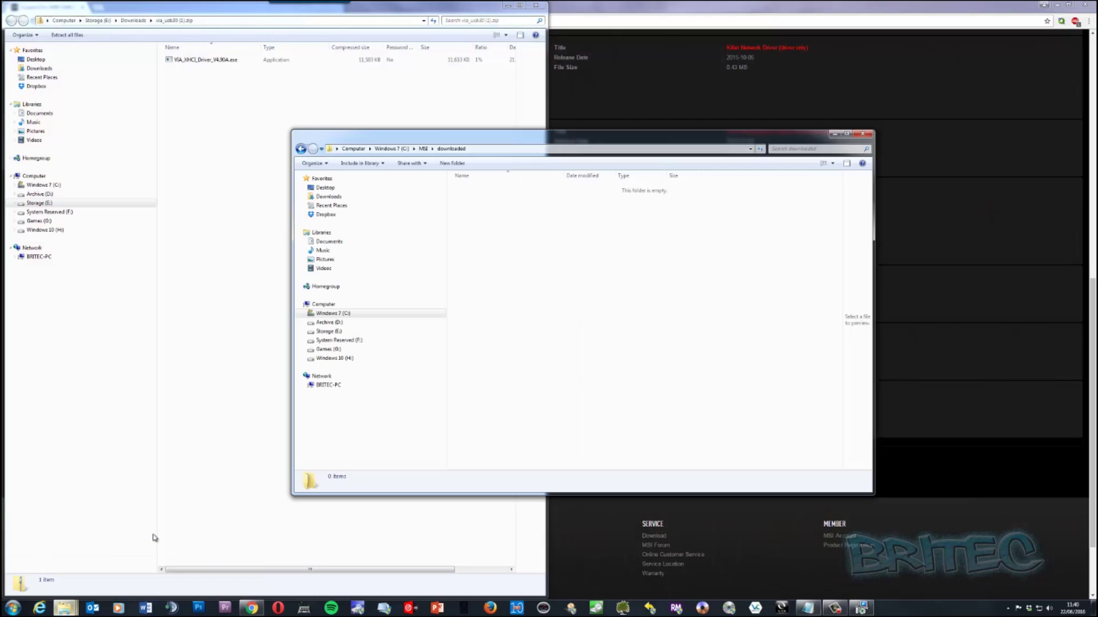
drag(456, 139, 1082, 136)
drag(199, 61, 743, 135)
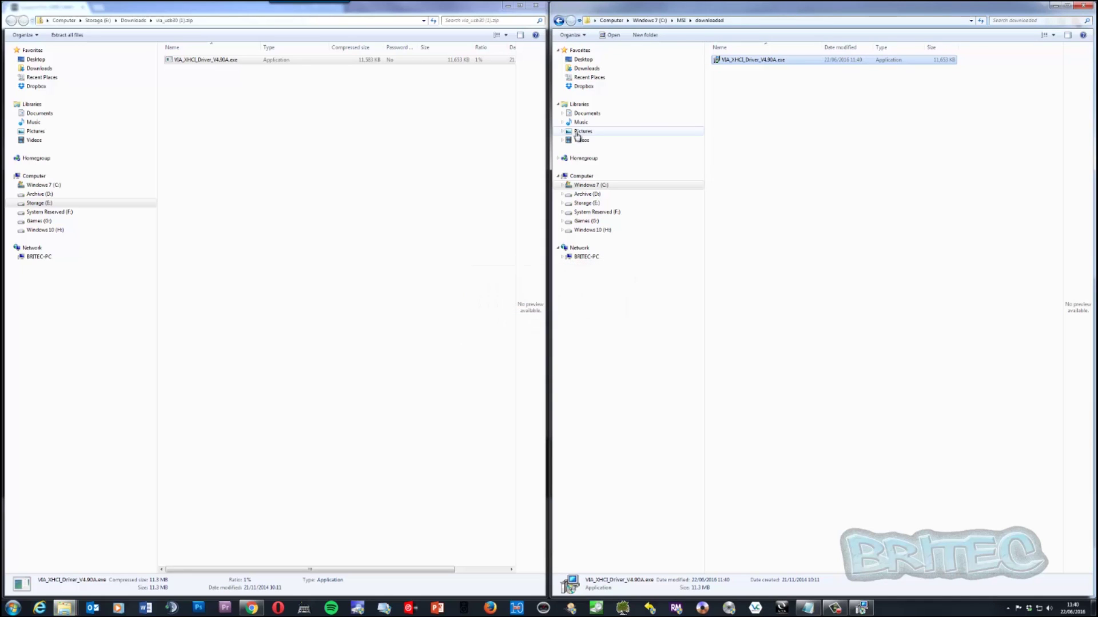
Close the VIA zip archive, the downloaded folder and the Intel_10.1.2.19 folder windows, leaving the chipset installer open.
click(536, 6)
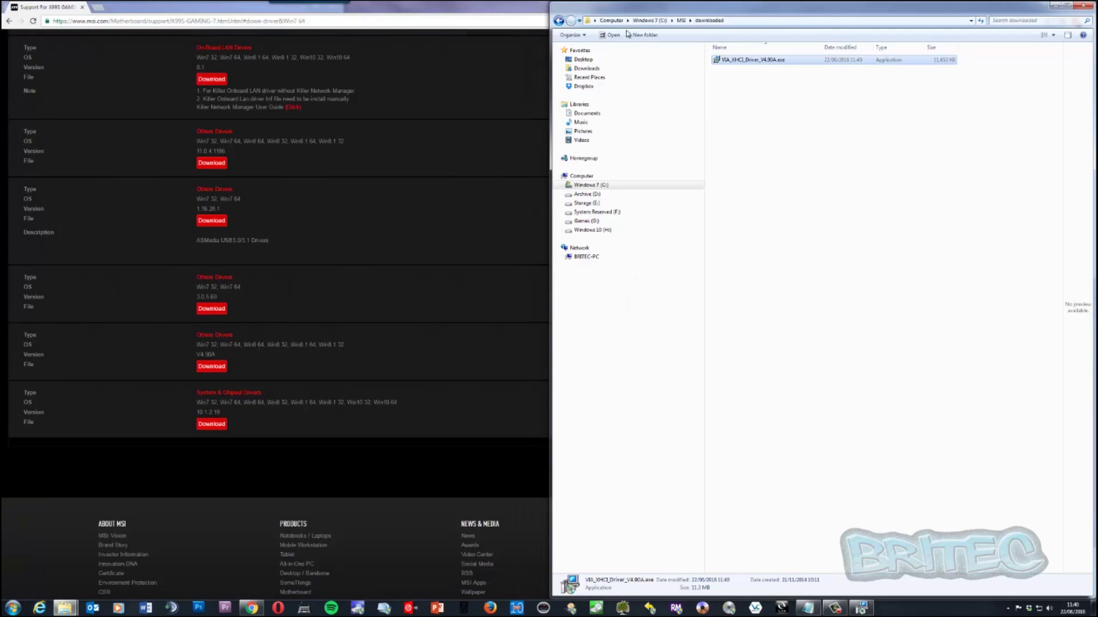
click(1087, 8)
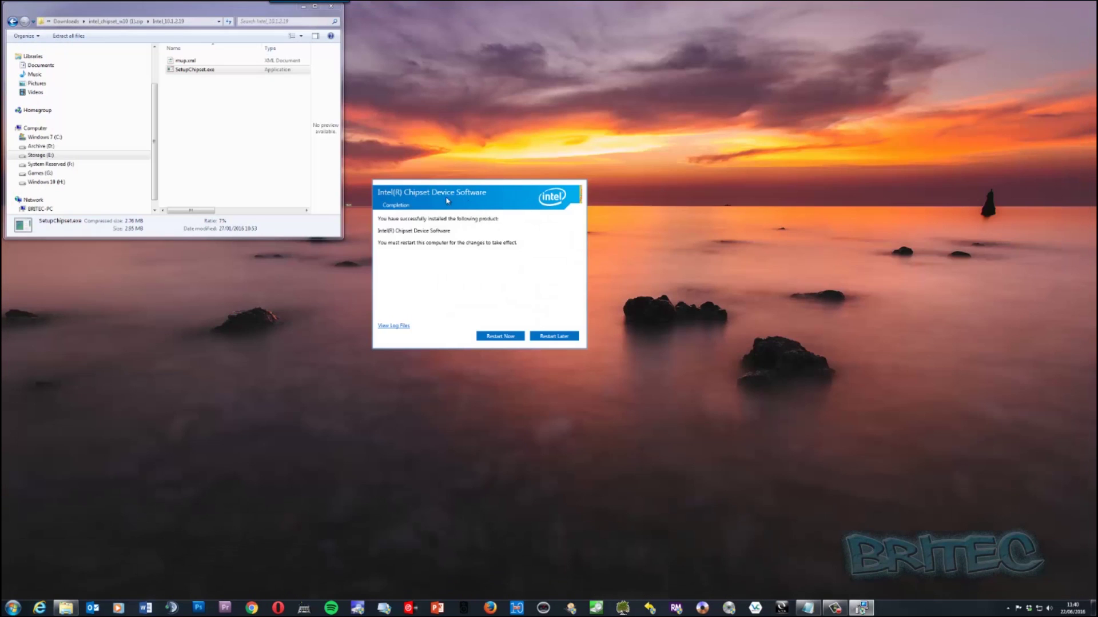
click(331, 8)
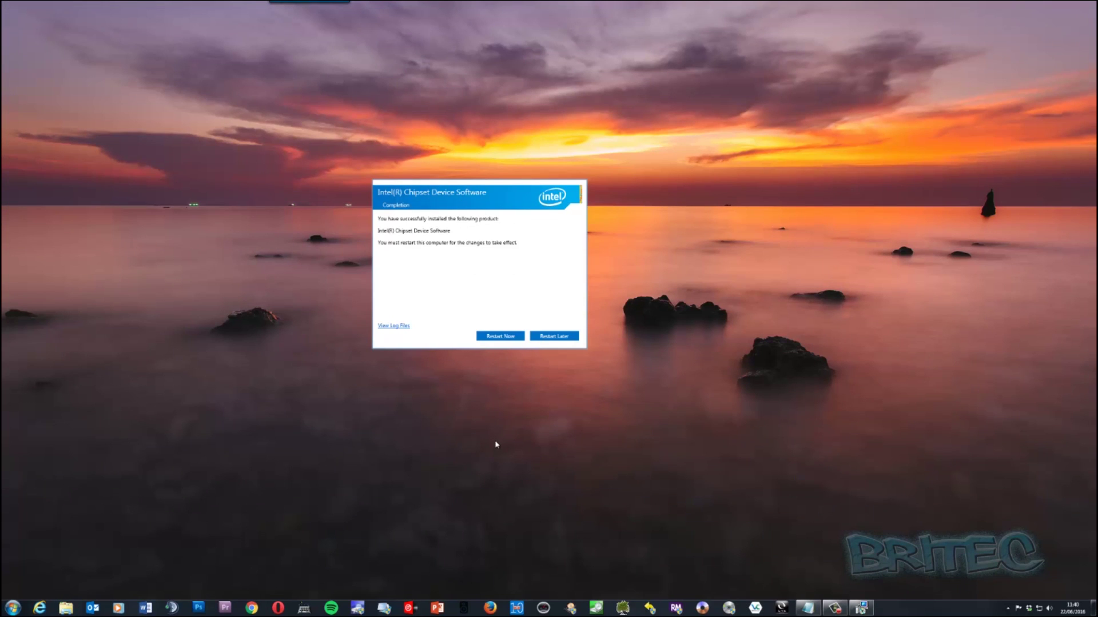